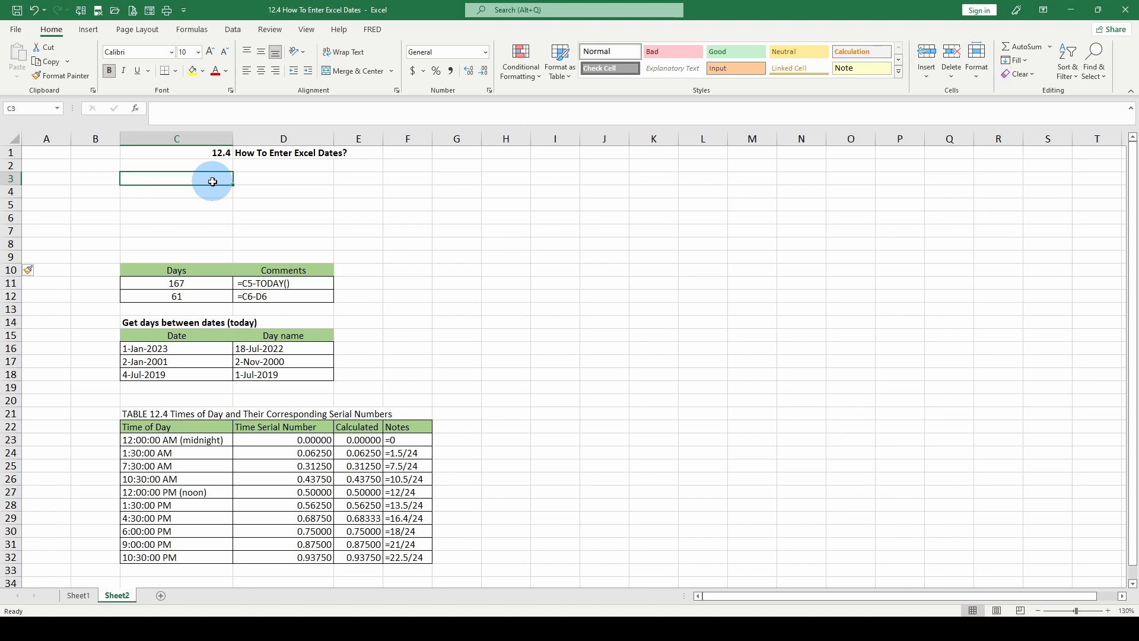
Enter the date January 1, 2022 in cell C3 and remove its bold formatting
text(January 1)
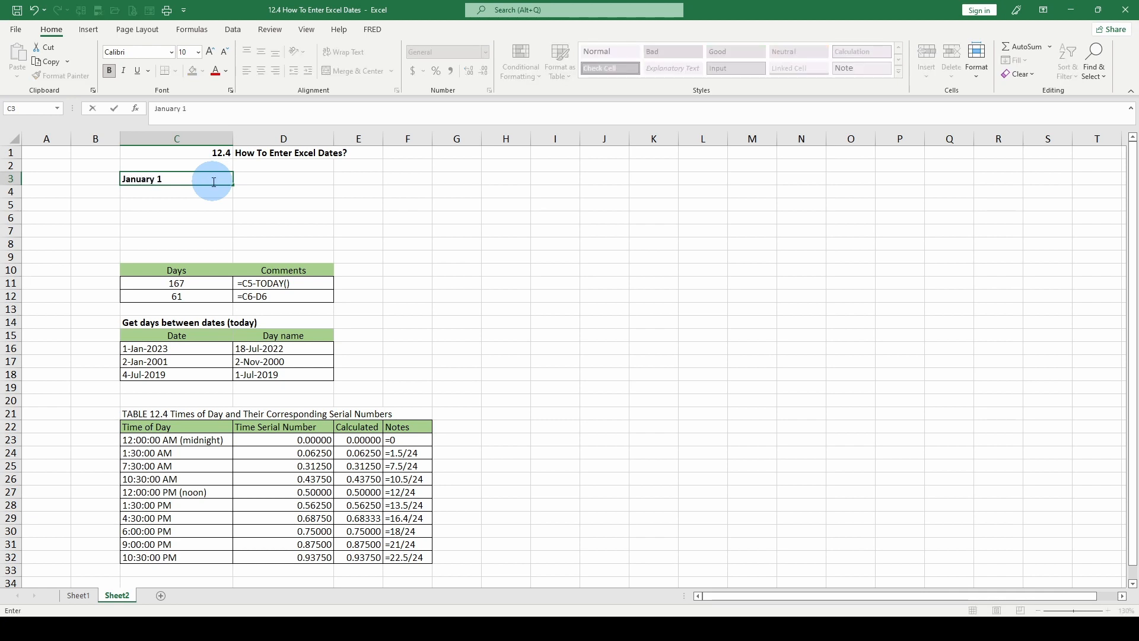
text(, 2022)
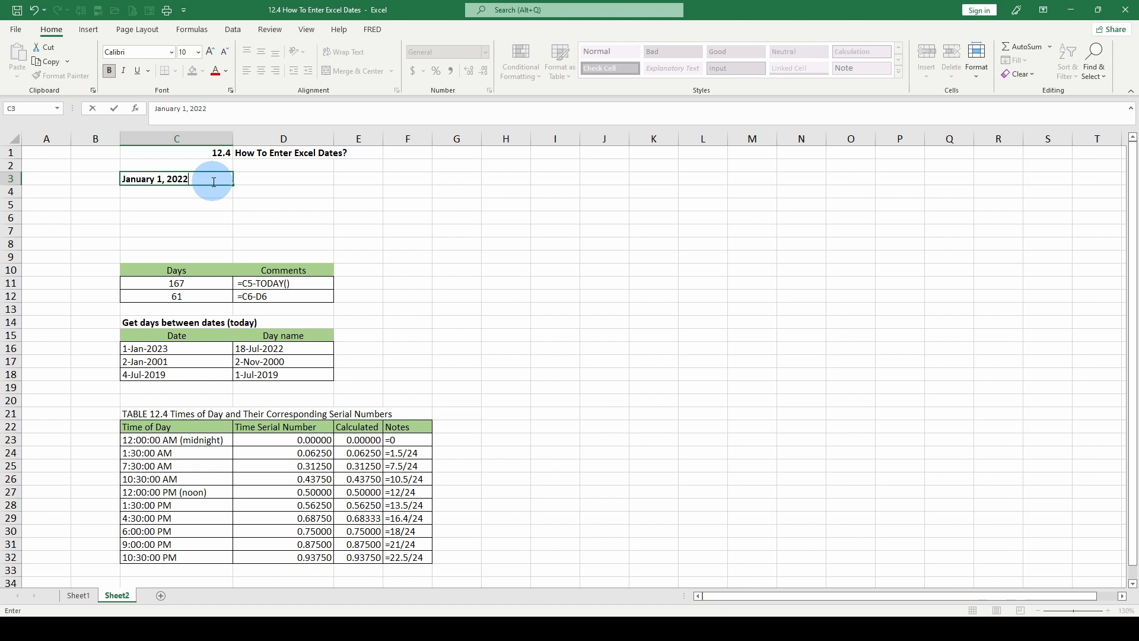
key(ctrl+Return)
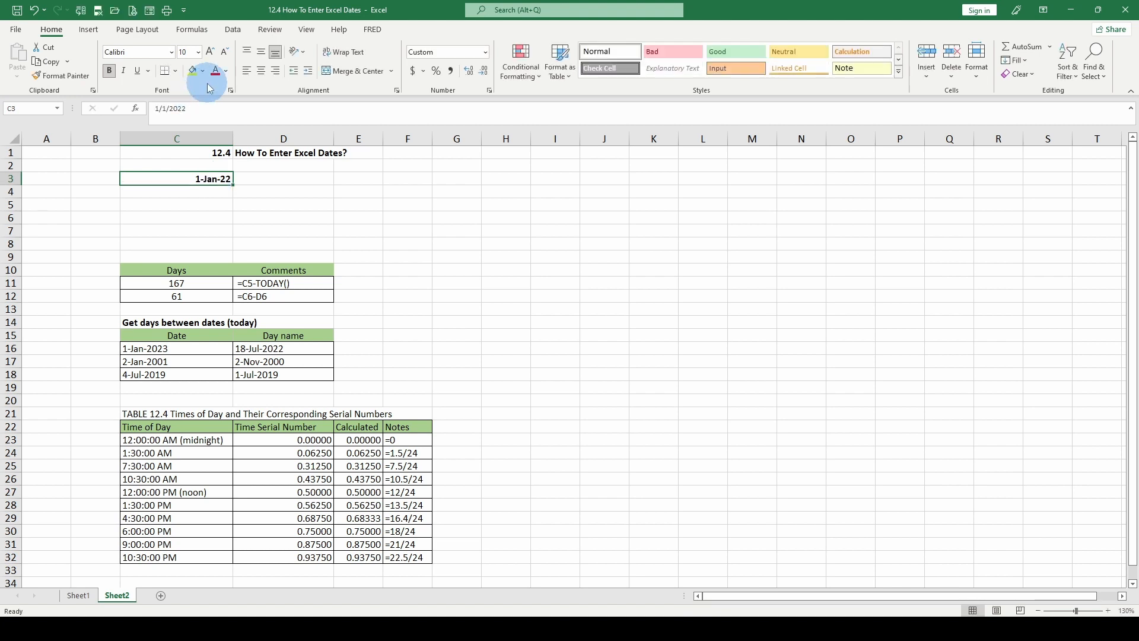
click(111, 75)
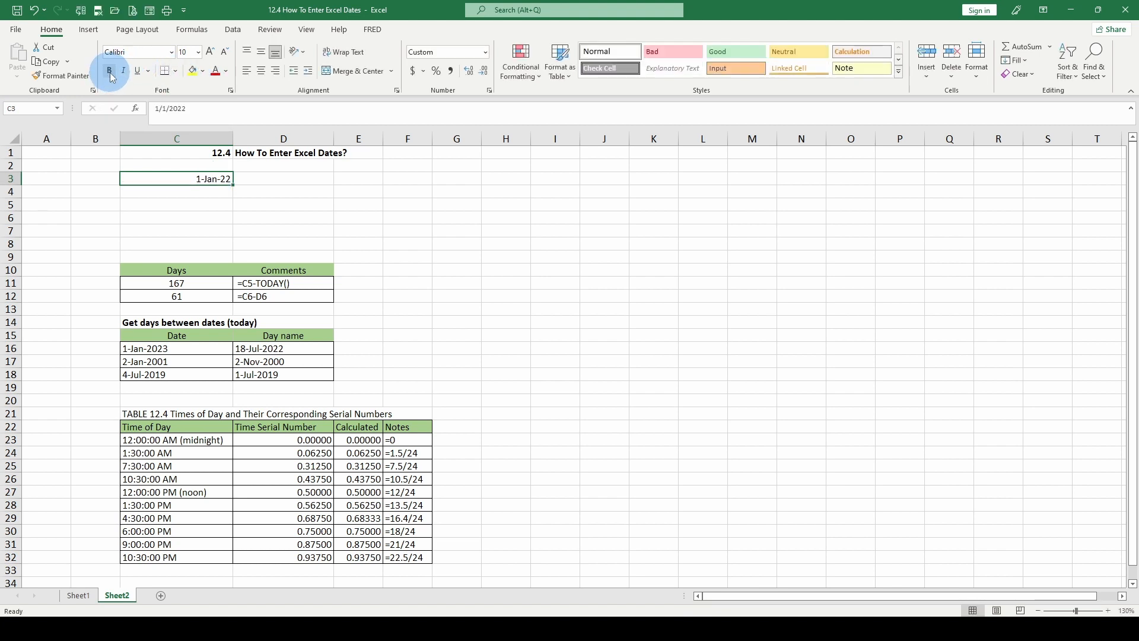
Apply the Short Date number format to the date in cell C3
click(486, 54)
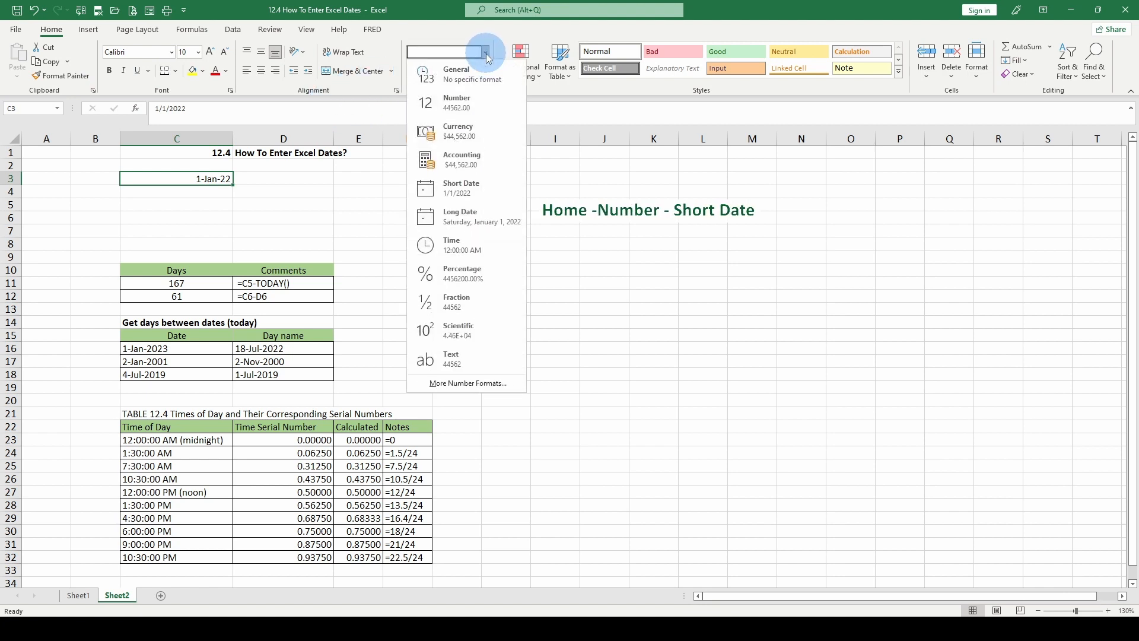
click(466, 187)
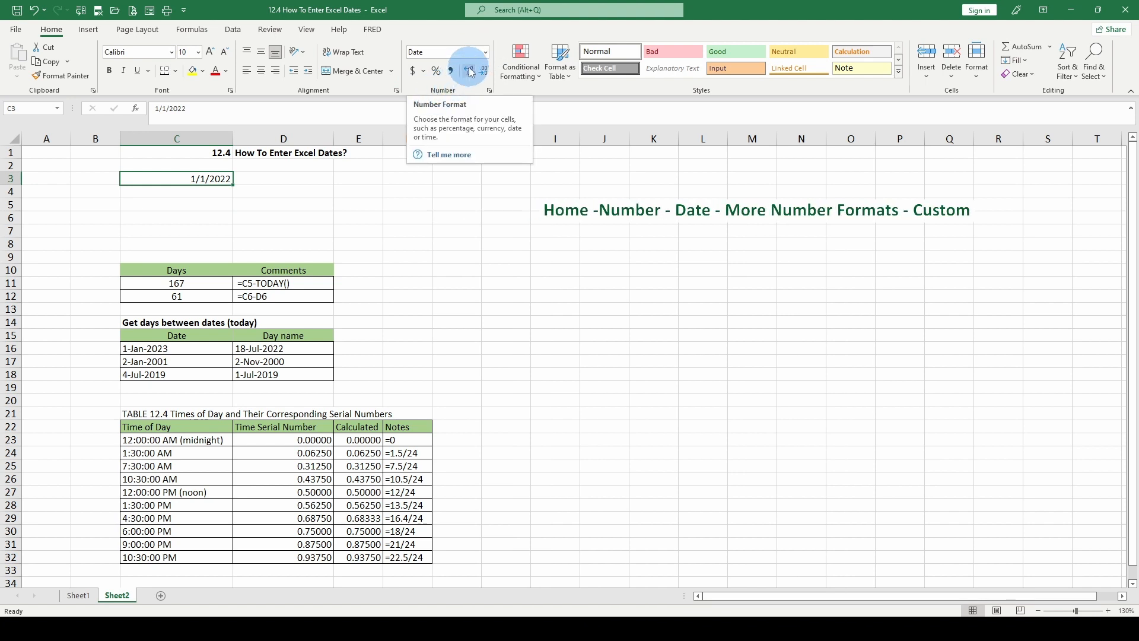
Open the custom number formats for cell C3 and preview how the listed date and time codes display its date
click(485, 53)
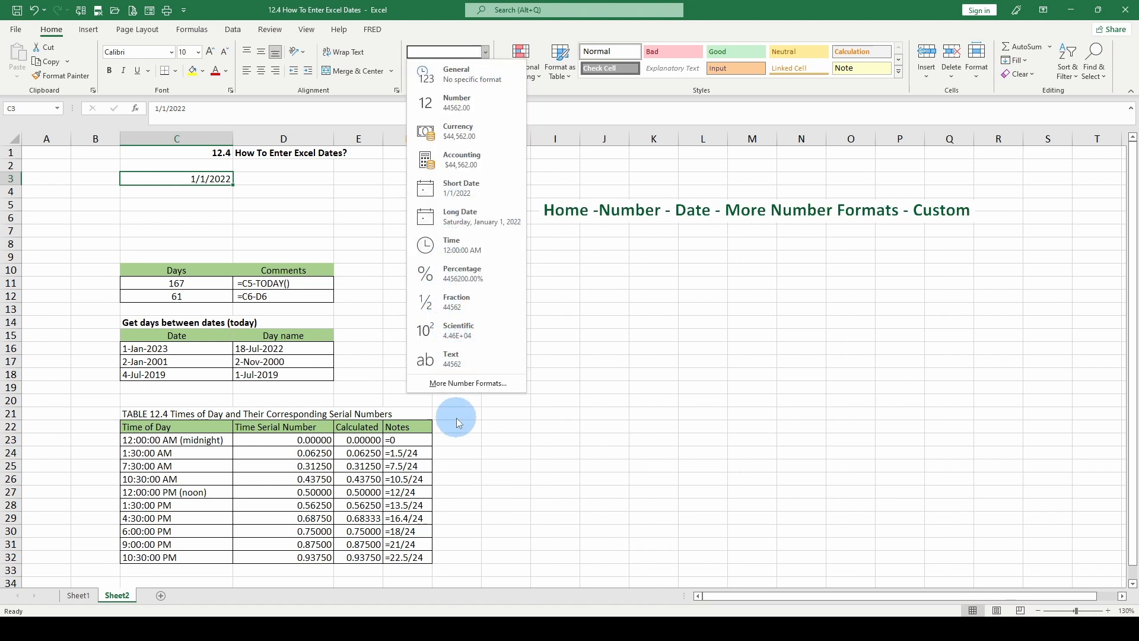
click(456, 384)
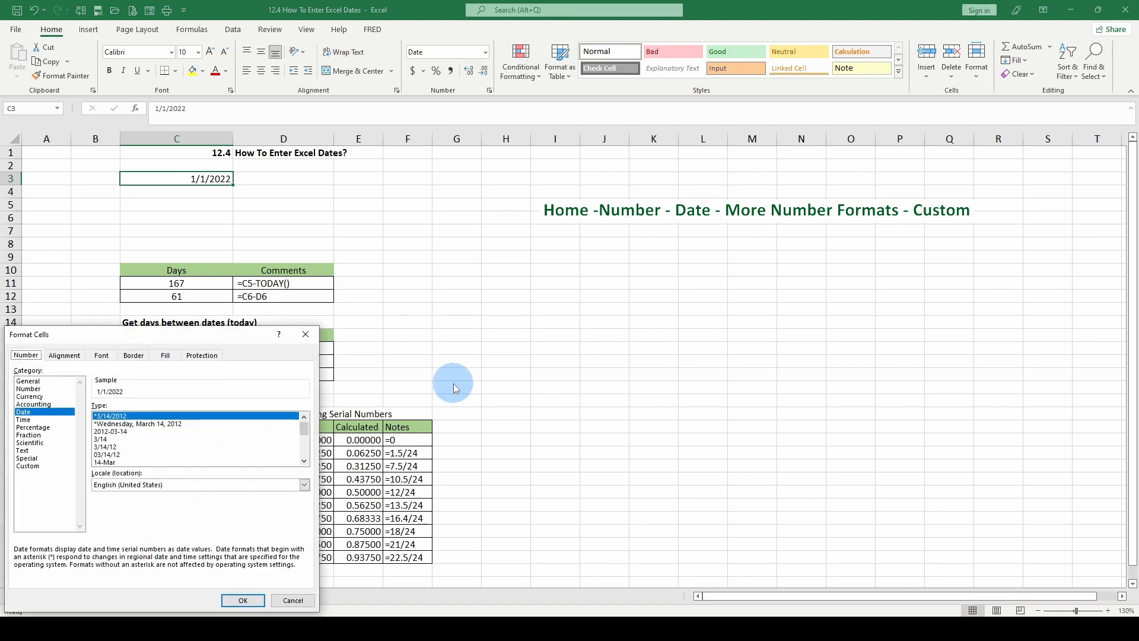
click(27, 467)
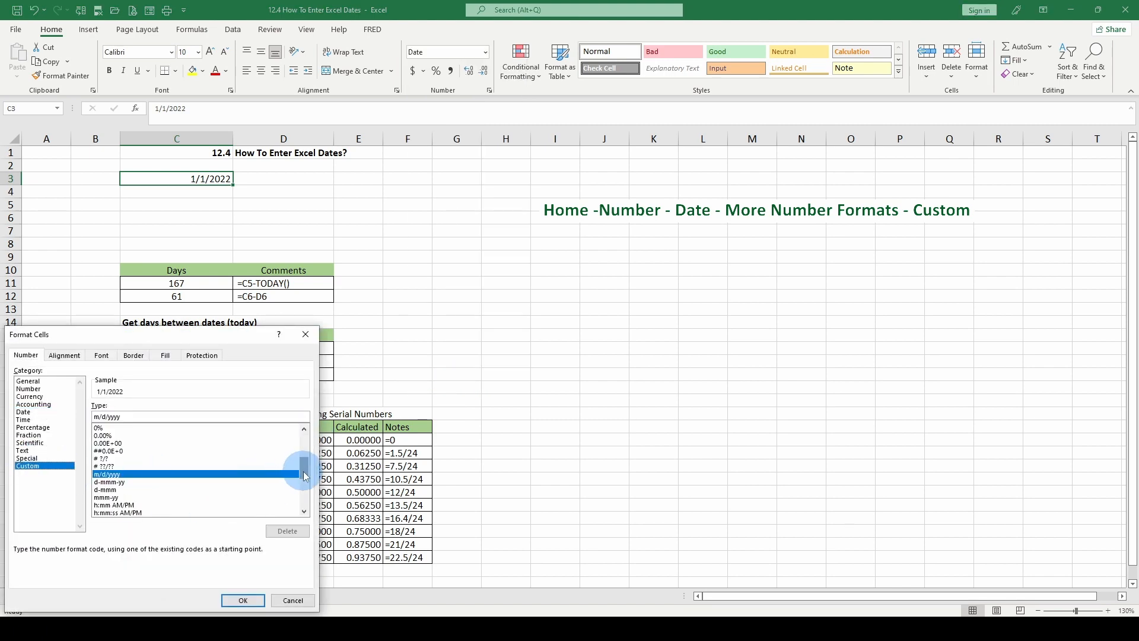
drag(303, 463, 303, 483)
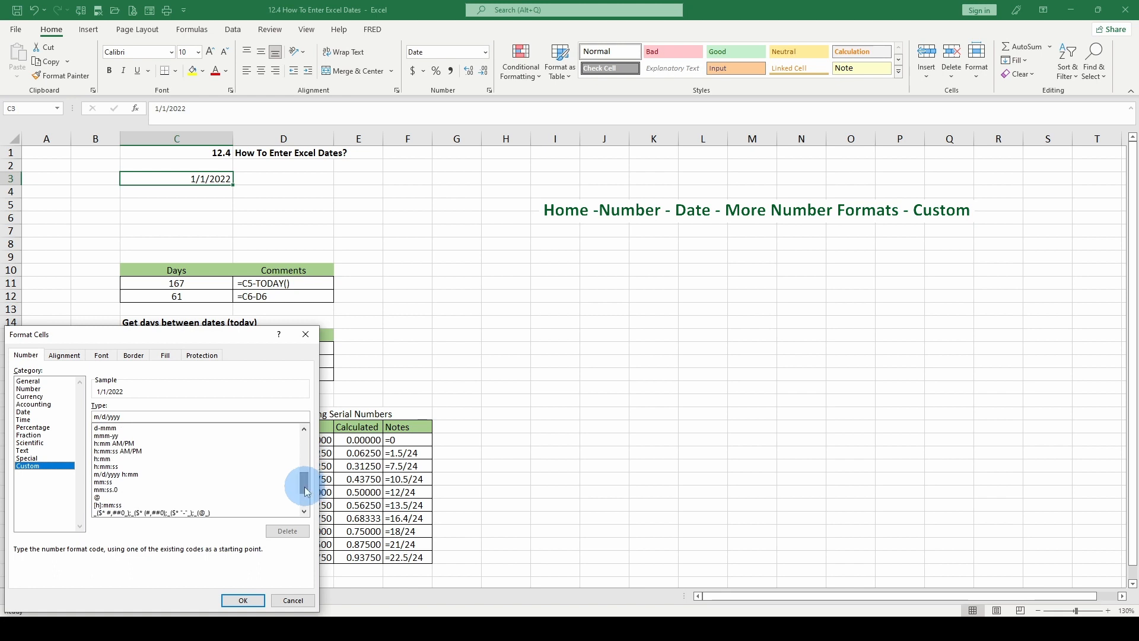
click(134, 474)
key(Down)
key(Down)
key(Down)
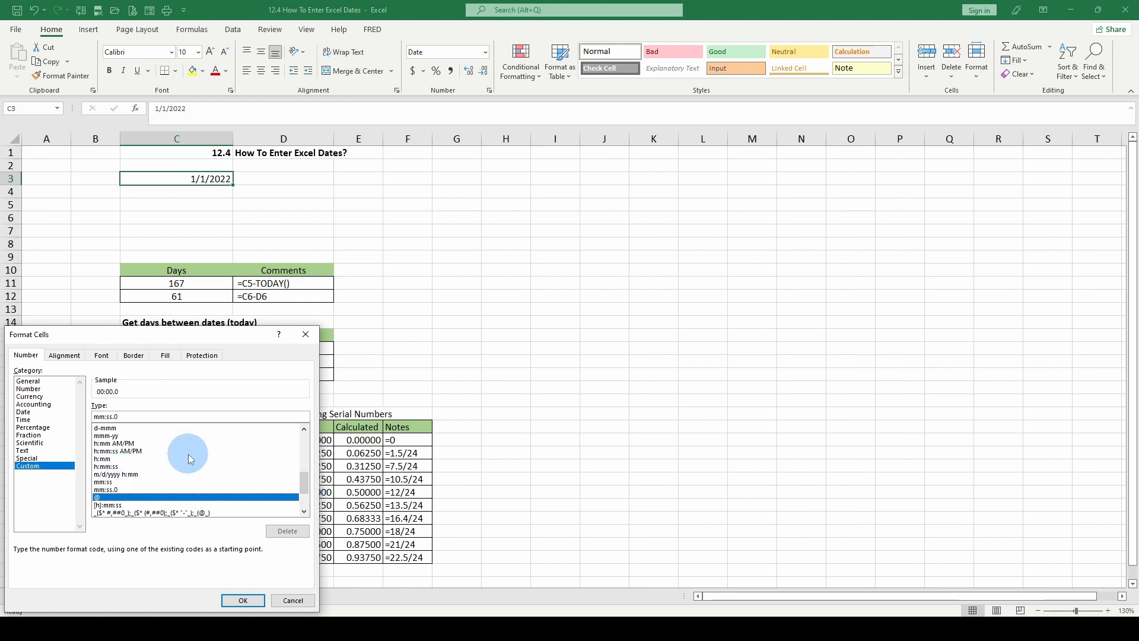
key(Up)
key(Up)
key(Up)
key(Up)
key(Up)
key(Up)
key(Up)
key(Up)
key(Up)
key(Up)
key(Up)
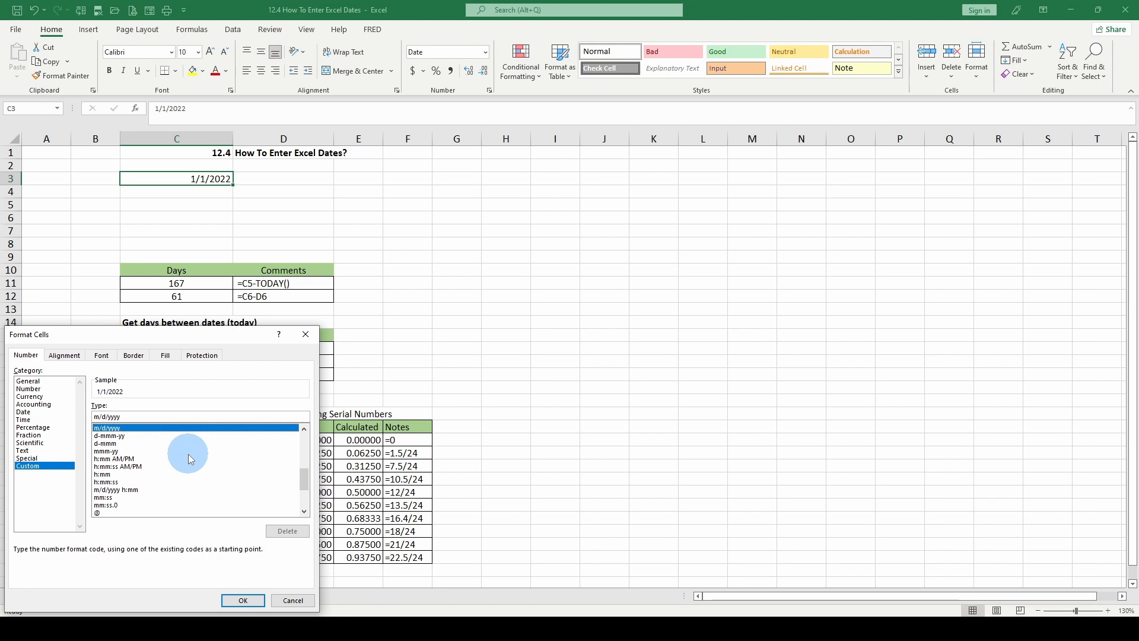
key(Down)
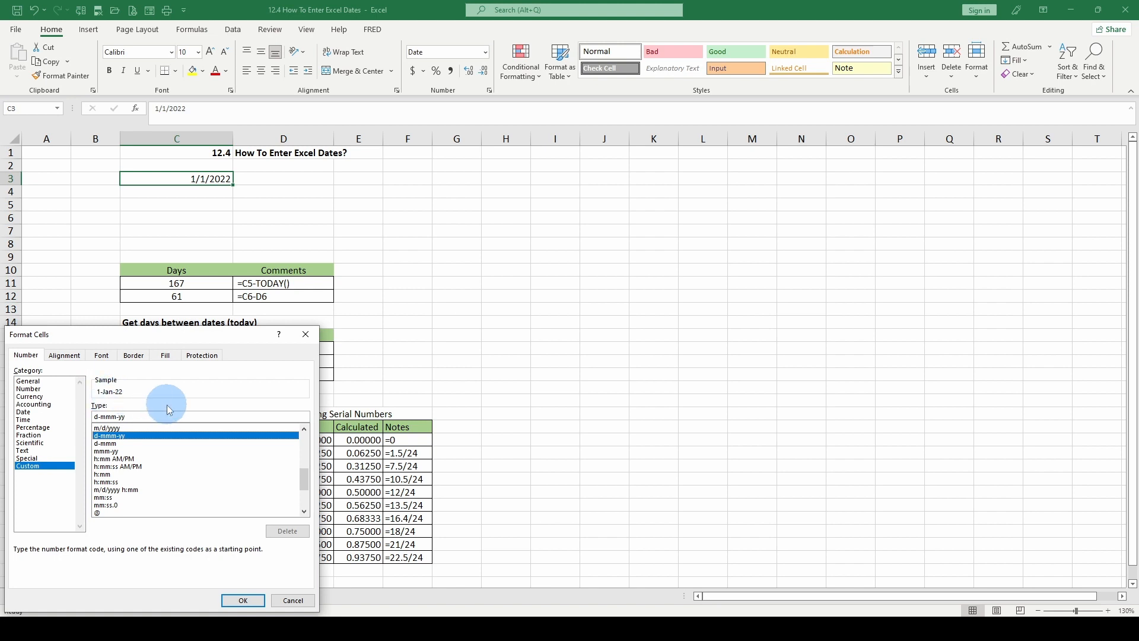
key(Down)
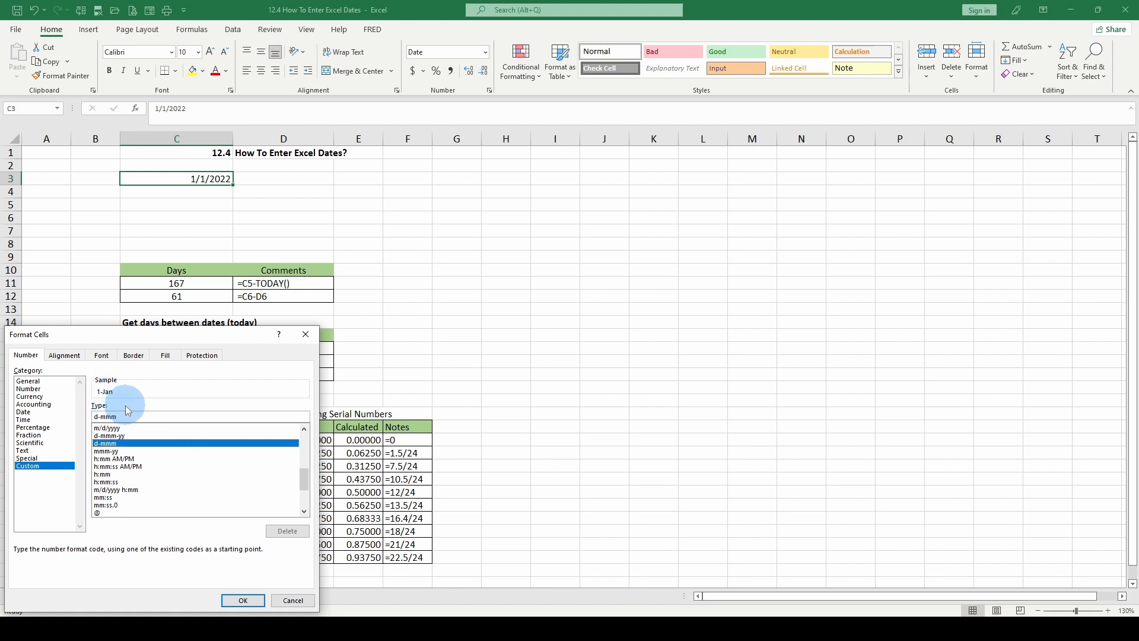
key(Down)
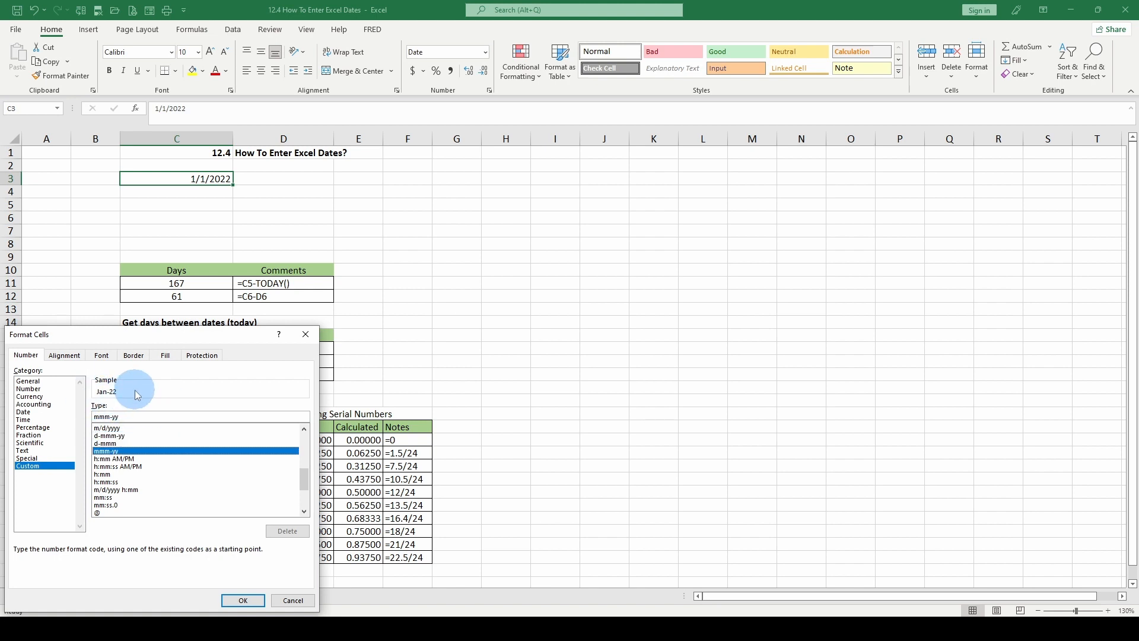
key(Down)
key(Down)
key(Down)
key(Down)
key(Down)
key(Down)
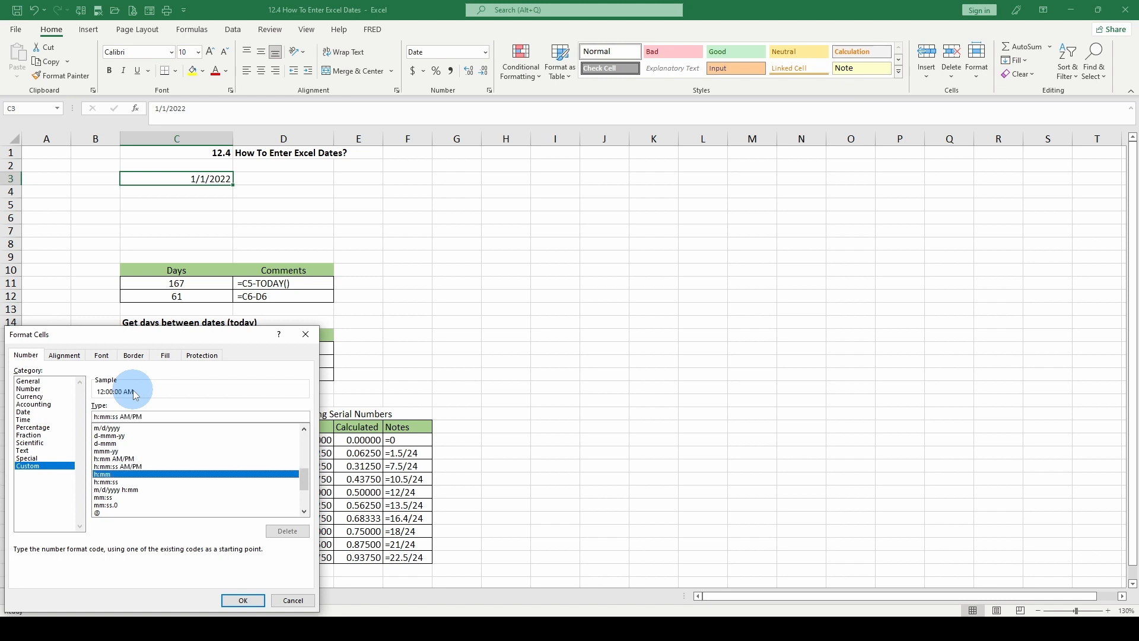
key(Down)
key(Down)
key(Down)
key(Down)
key(Down)
key(Down)
key(Down)
key(Down)
key(Down)
key(Down)
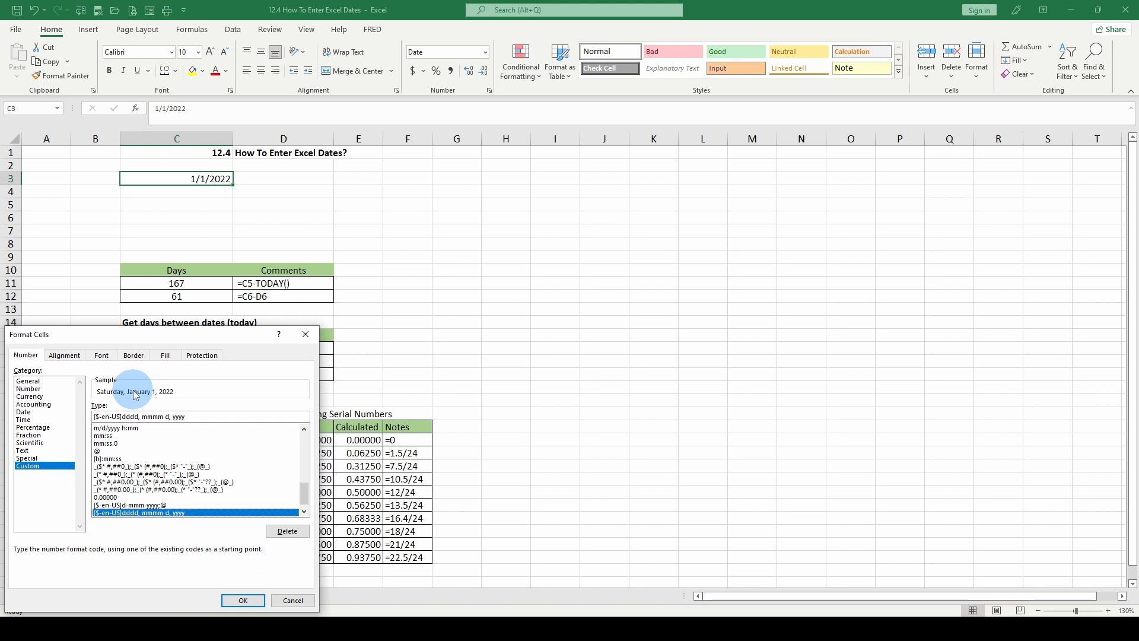
click(134, 514)
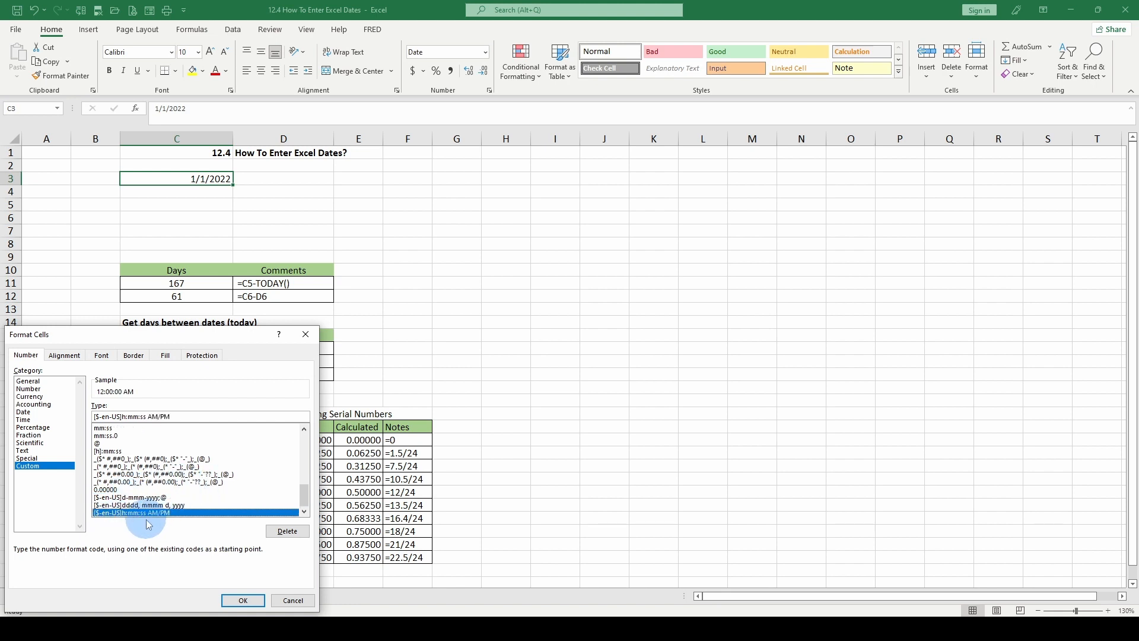
Apply the custom number format mmmm dd, yyyy to cell C3
drag(185, 416, 59, 413)
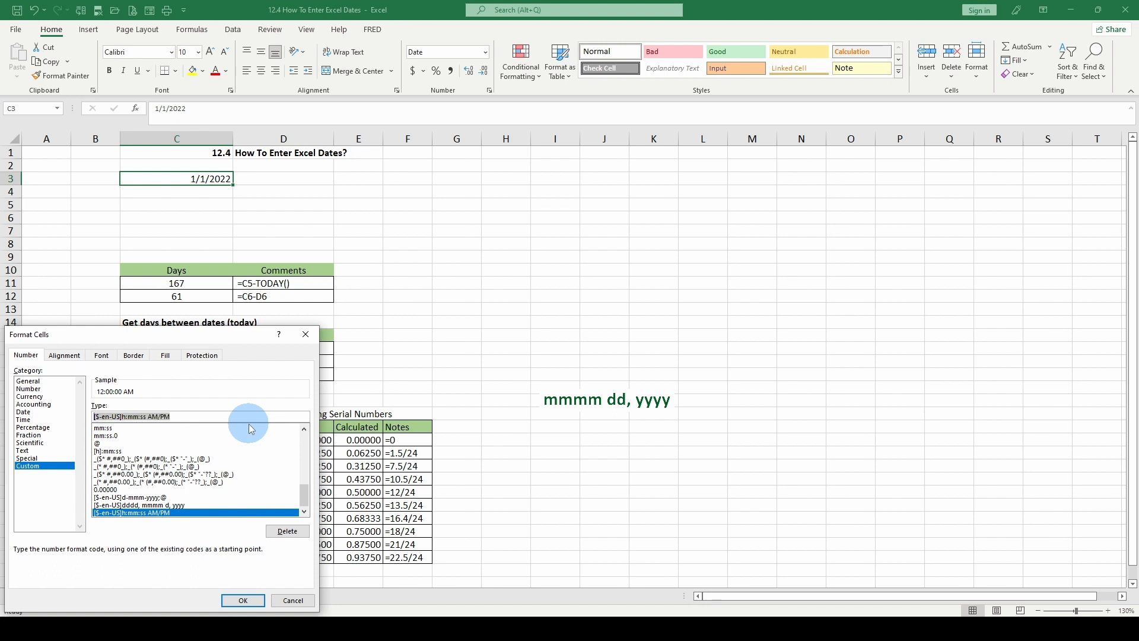
text(mmmm)
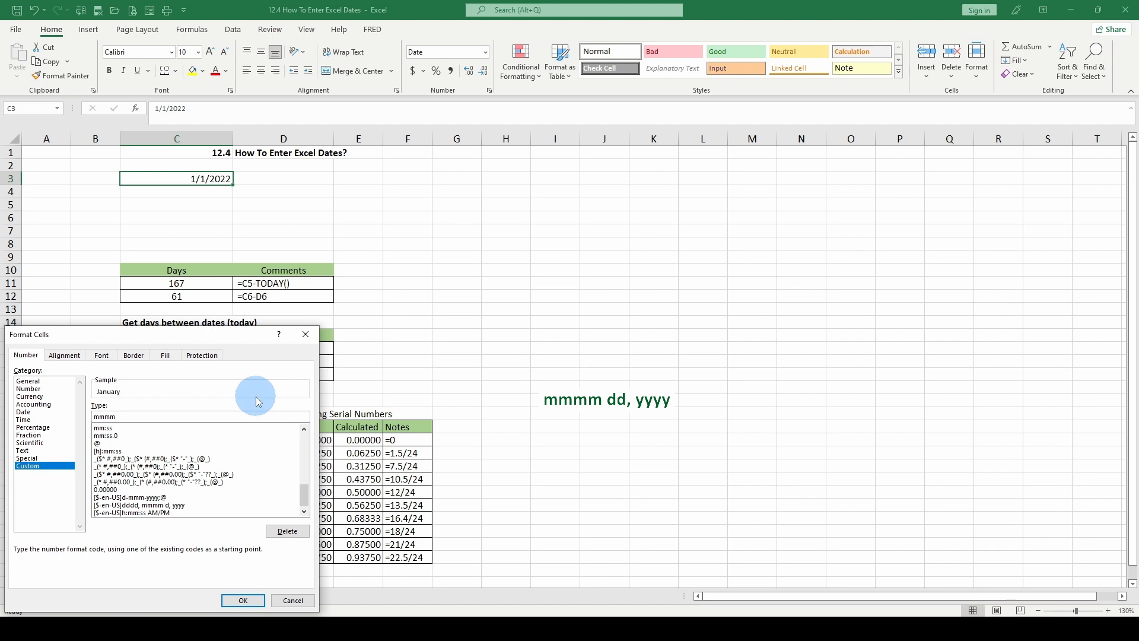
text(dd)
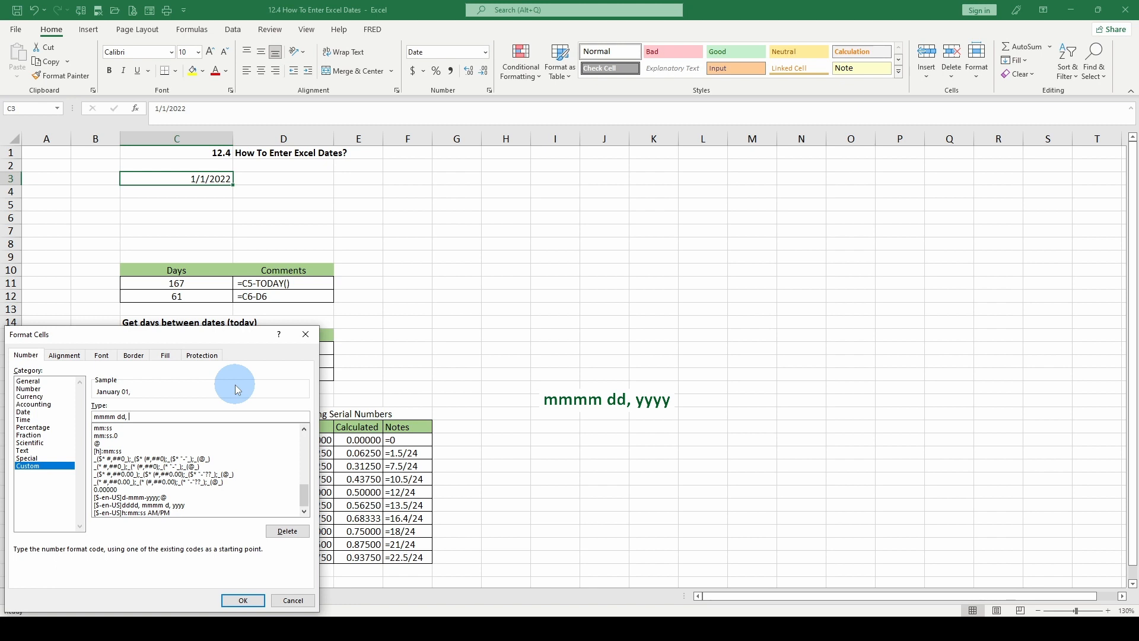
text(, yyyy)
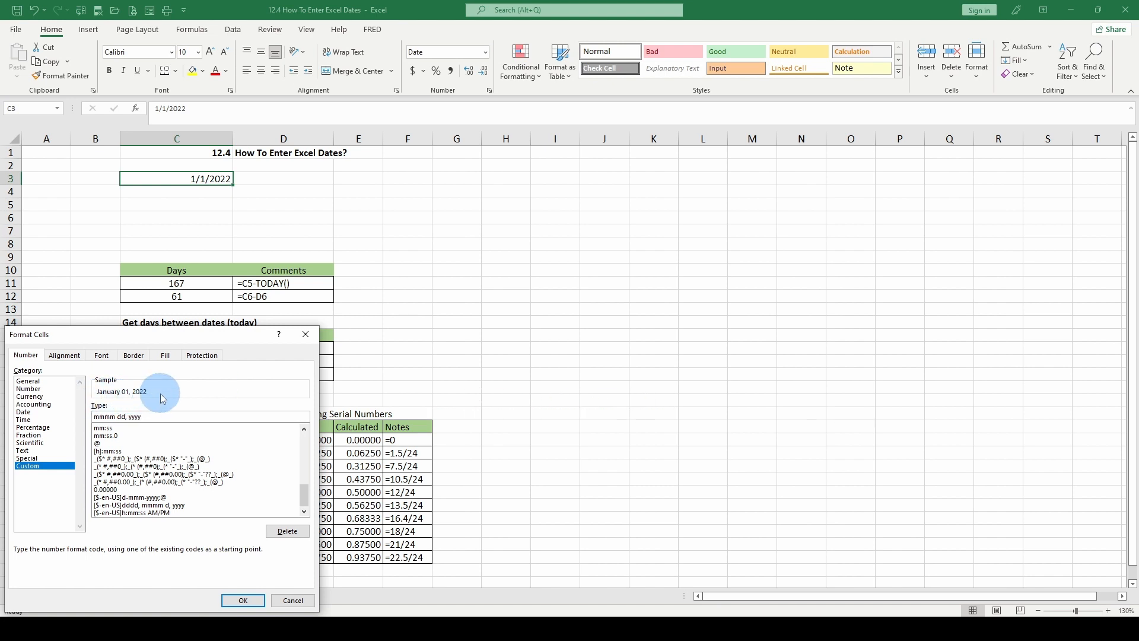
key(Return)
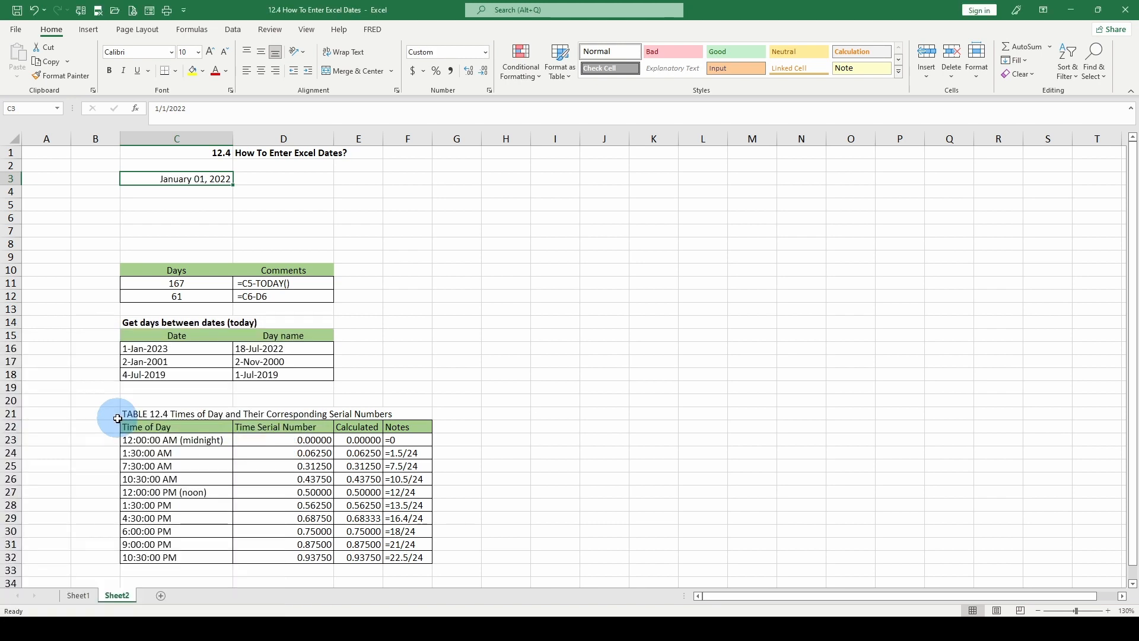
Enter the date 1/1/22 in cell C4 and remove bold formatting from cells C4:C8
click(204, 194)
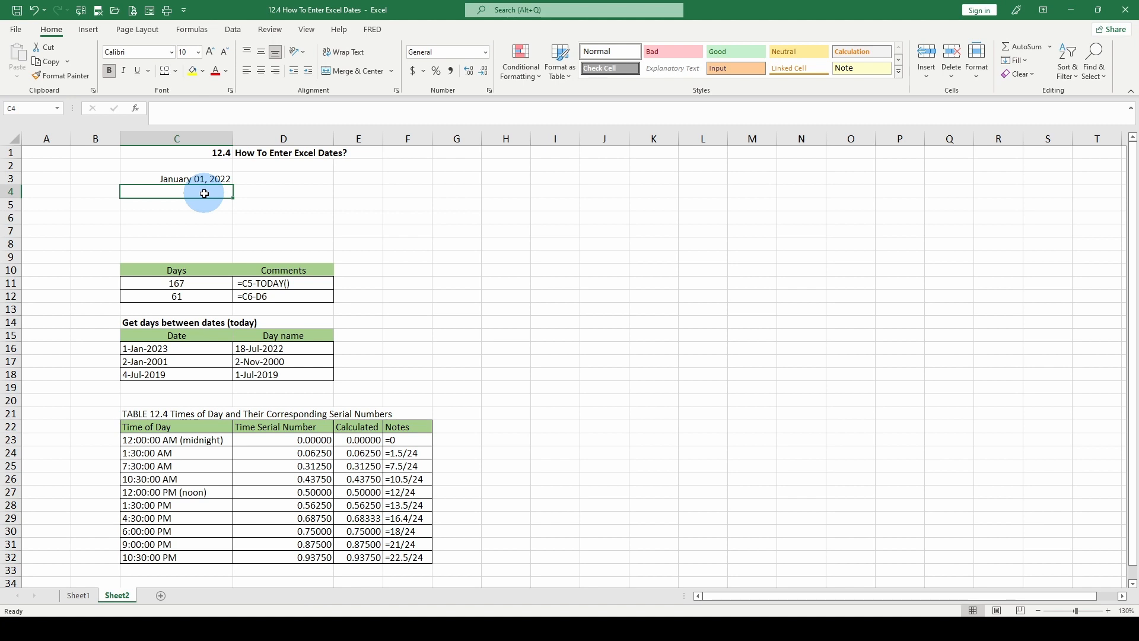
text(1/)
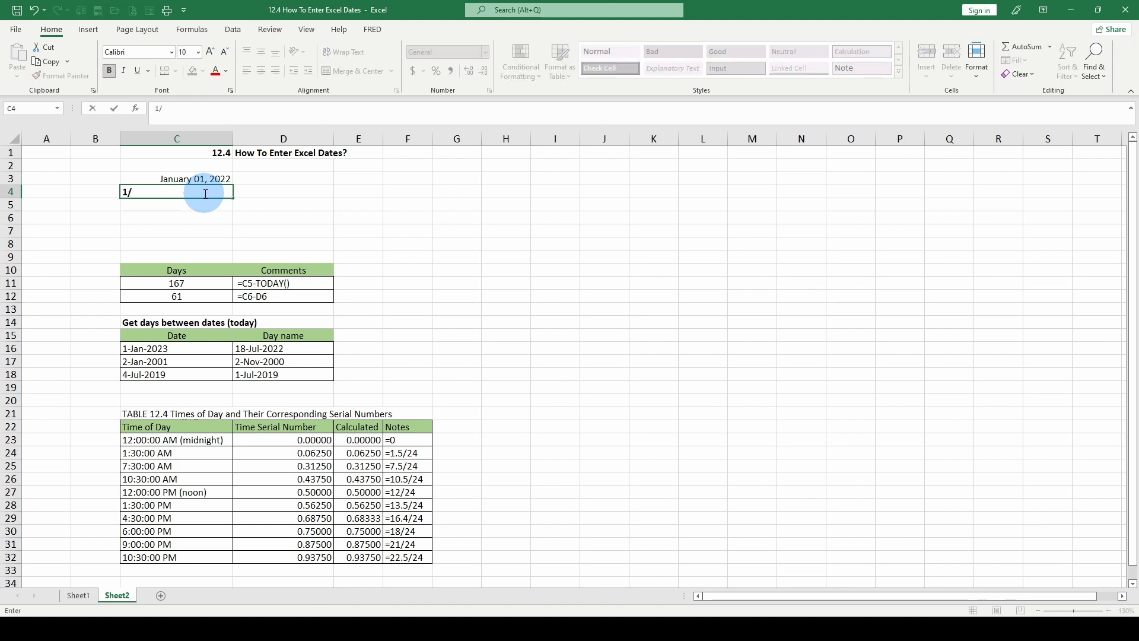
text(1/22)
key(Return)
drag(205, 193, 216, 240)
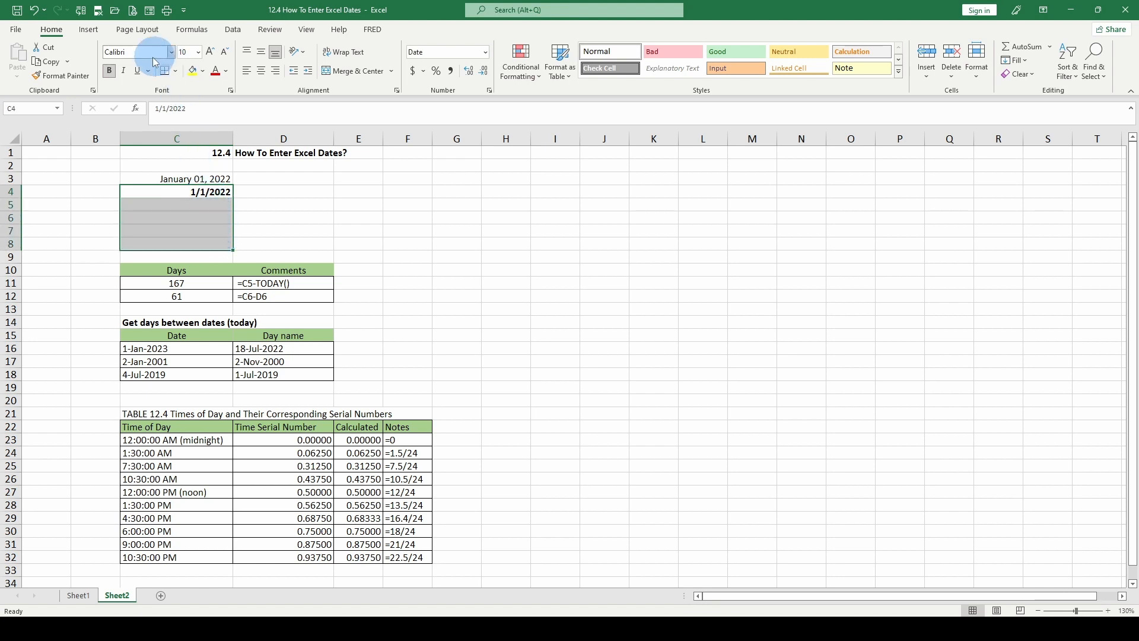
click(109, 70)
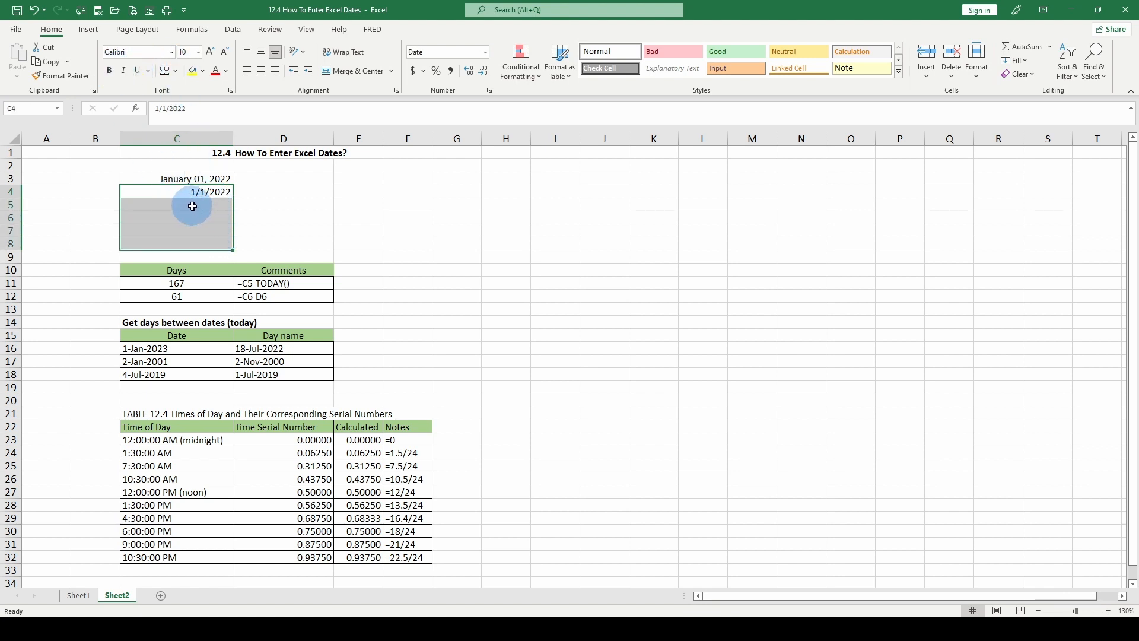
Enter the dates 1-1-22 in cell C5 and 4-22 in cell C6
click(192, 206)
text(1-)
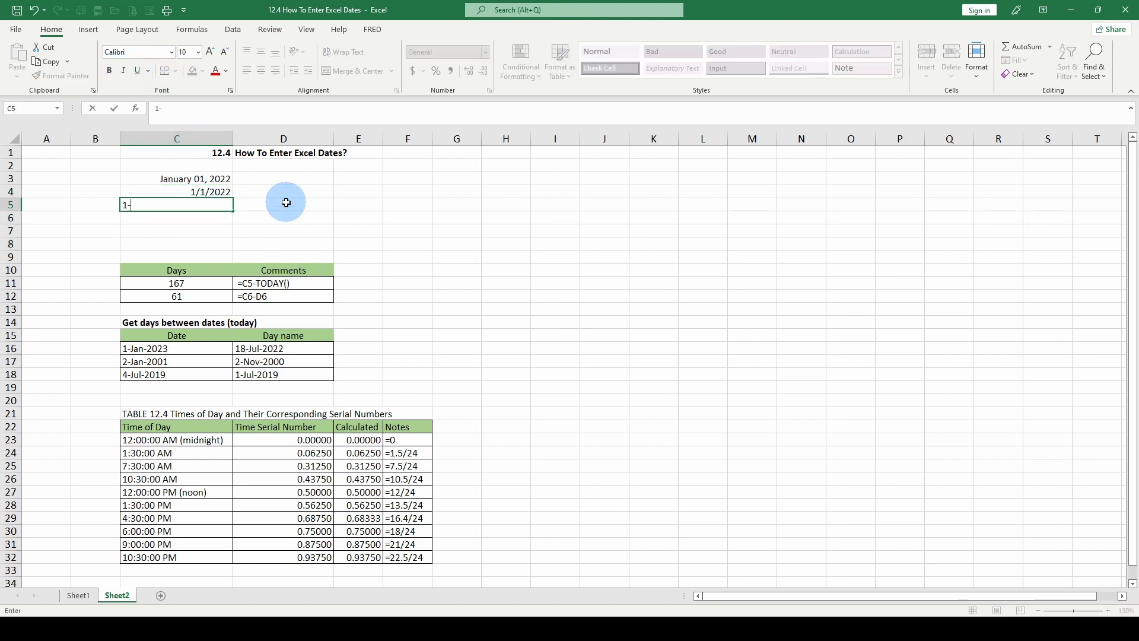
text(1-22)
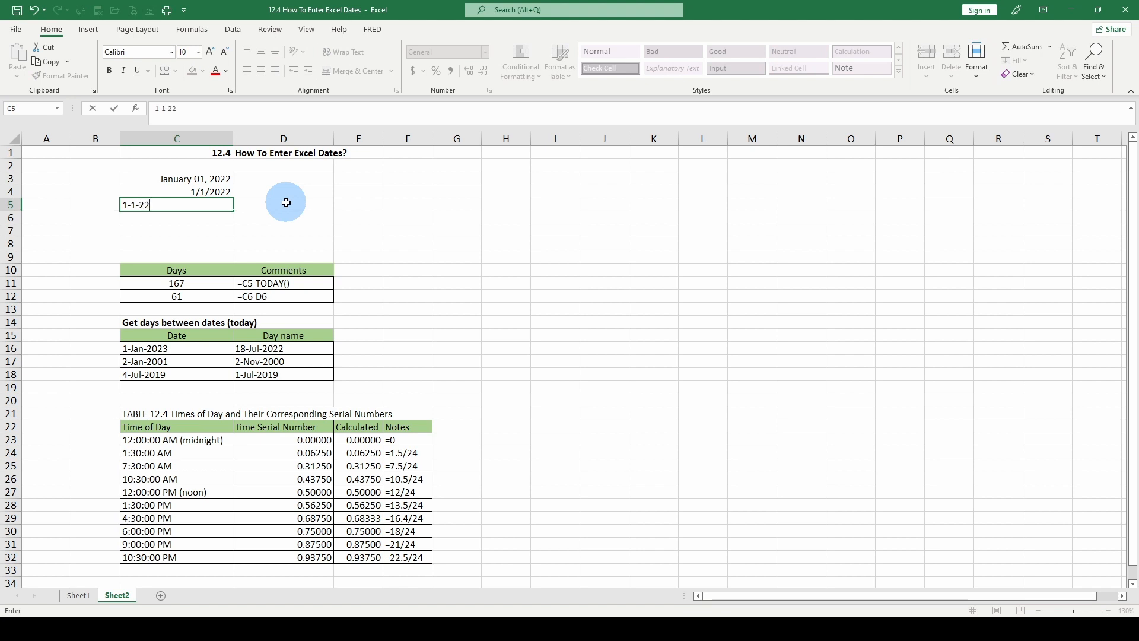
key(Return)
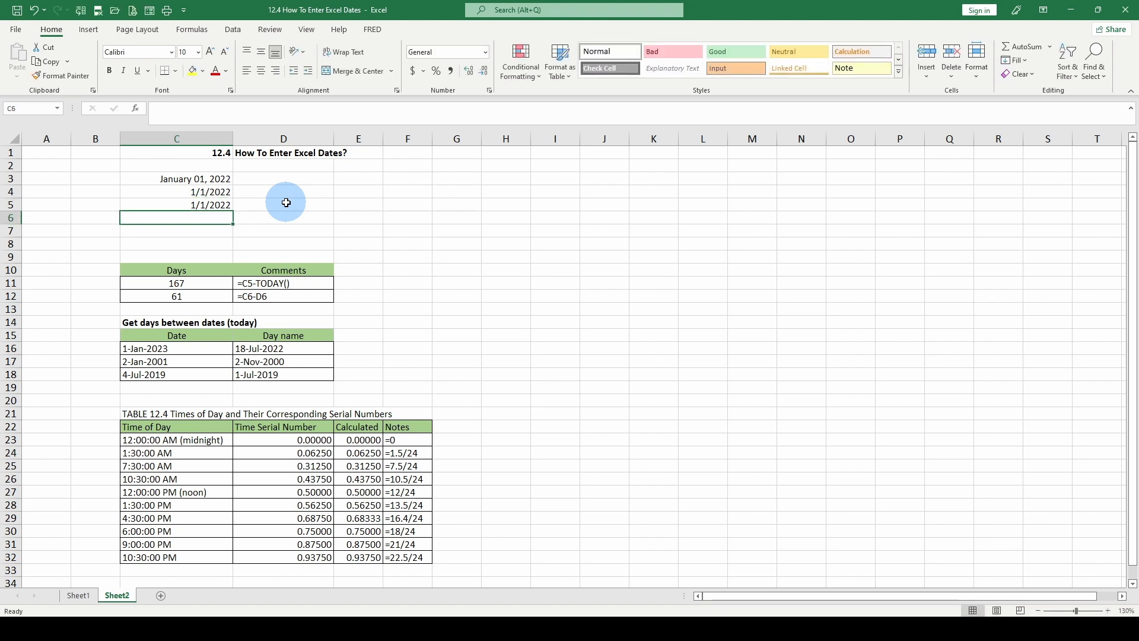
text(4-22)
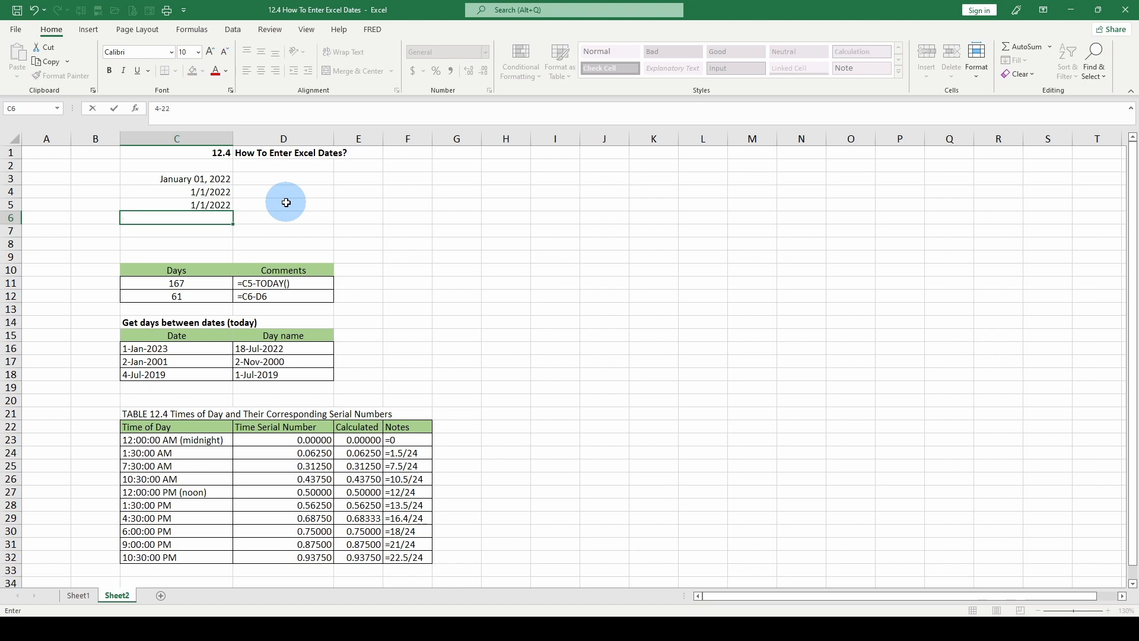
key(ctrl+Return)
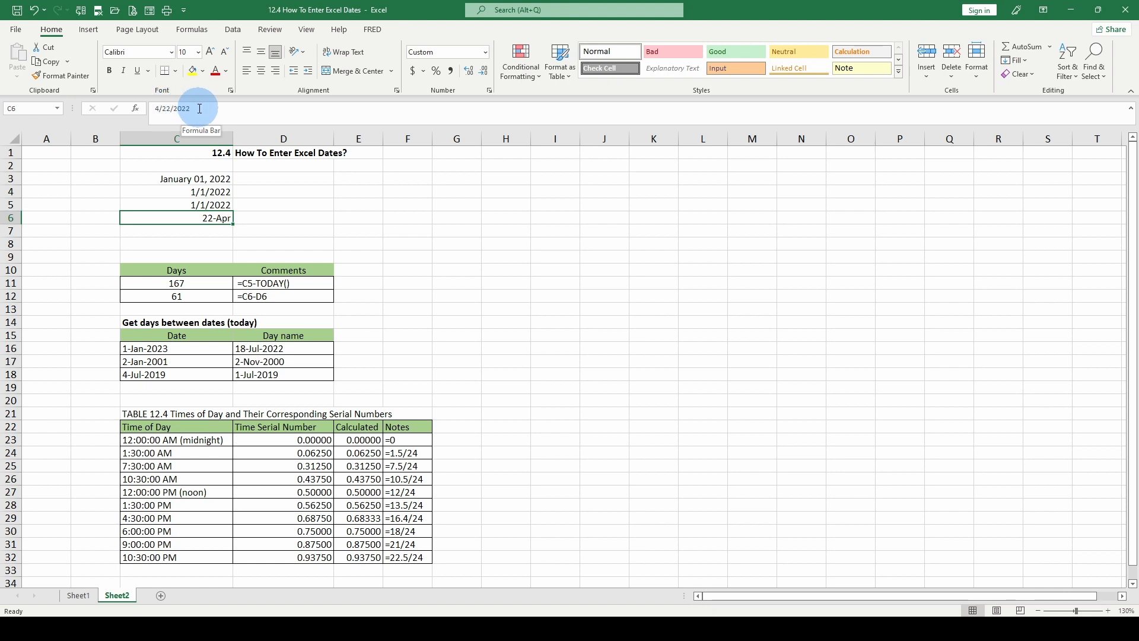
Enter the date 22-04-01 in cell C7 and correct the entry to 2201-04-01
click(190, 232)
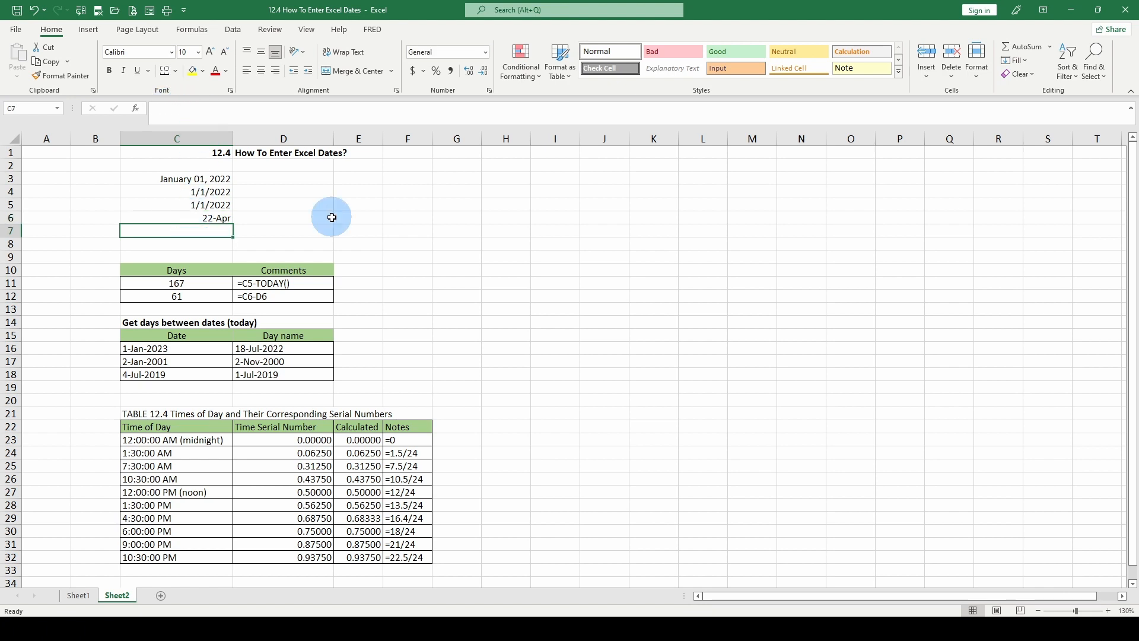
text(22-)
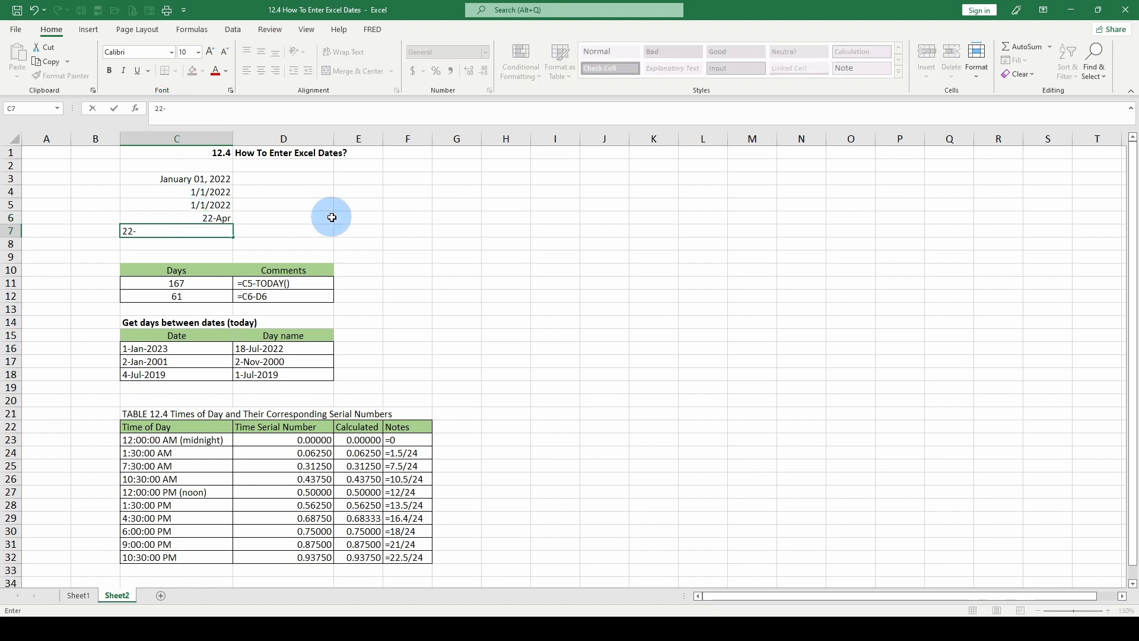
text(04-01)
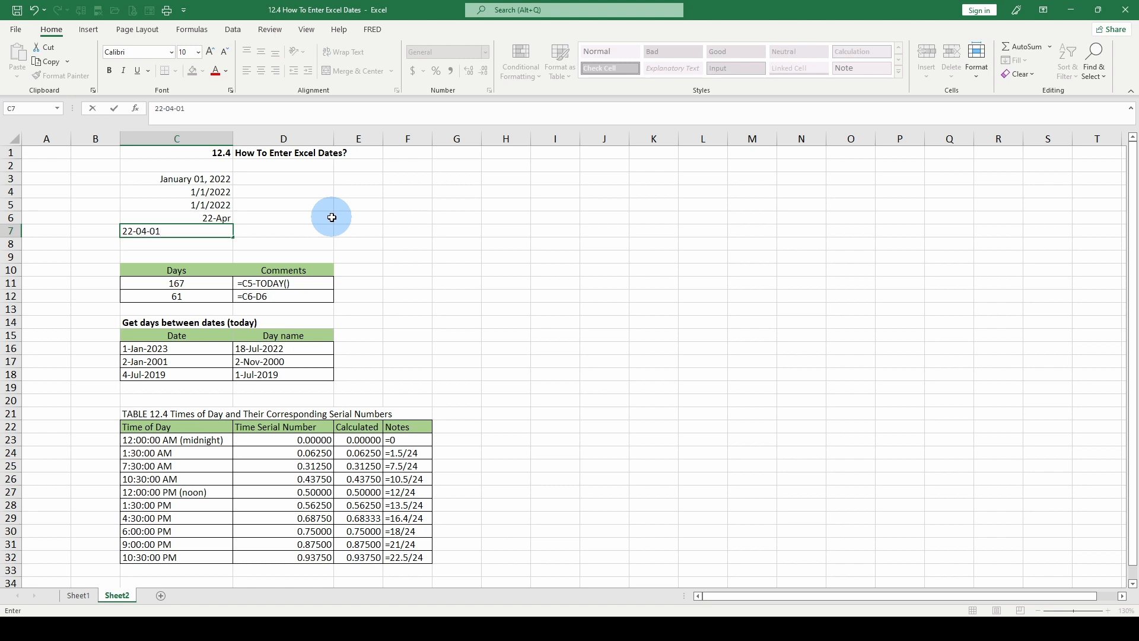
key(ctrl+Return)
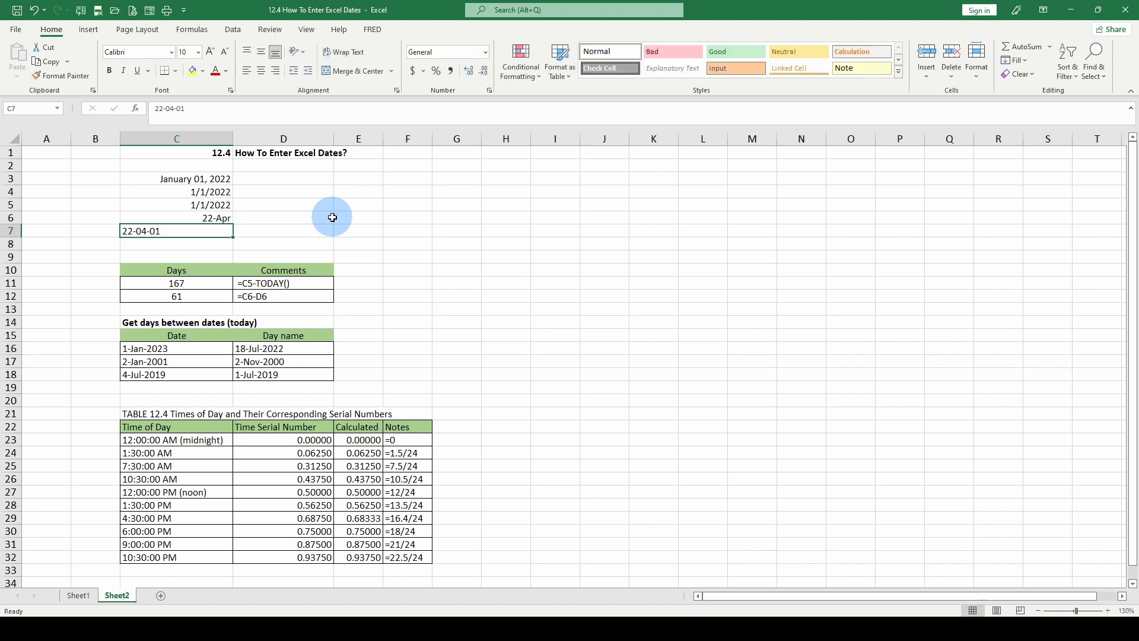
click(164, 111)
text(01)
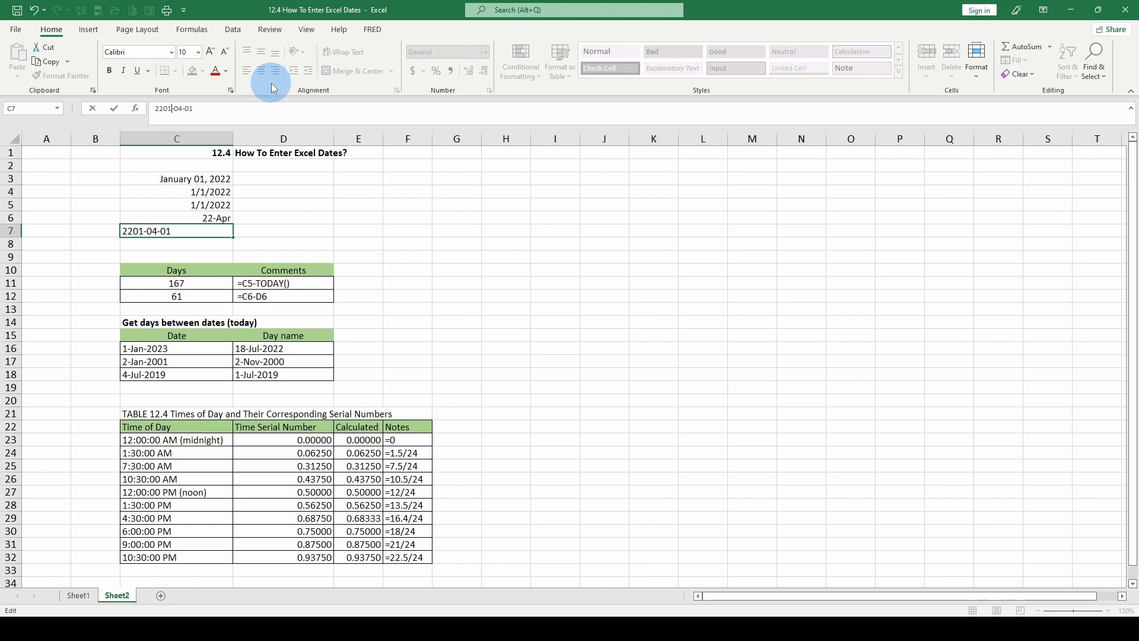
key(ctrl+Return)
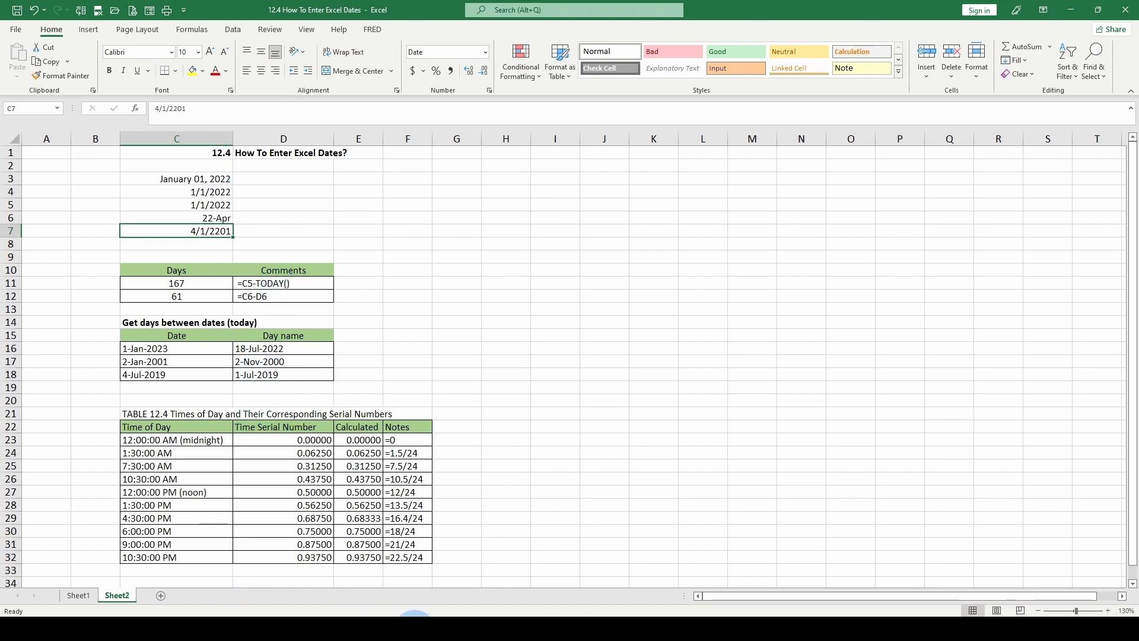
Open the Windows Control Panel, locate the Clock and Region settings, and return to the worksheet
mouse_move(422, 626)
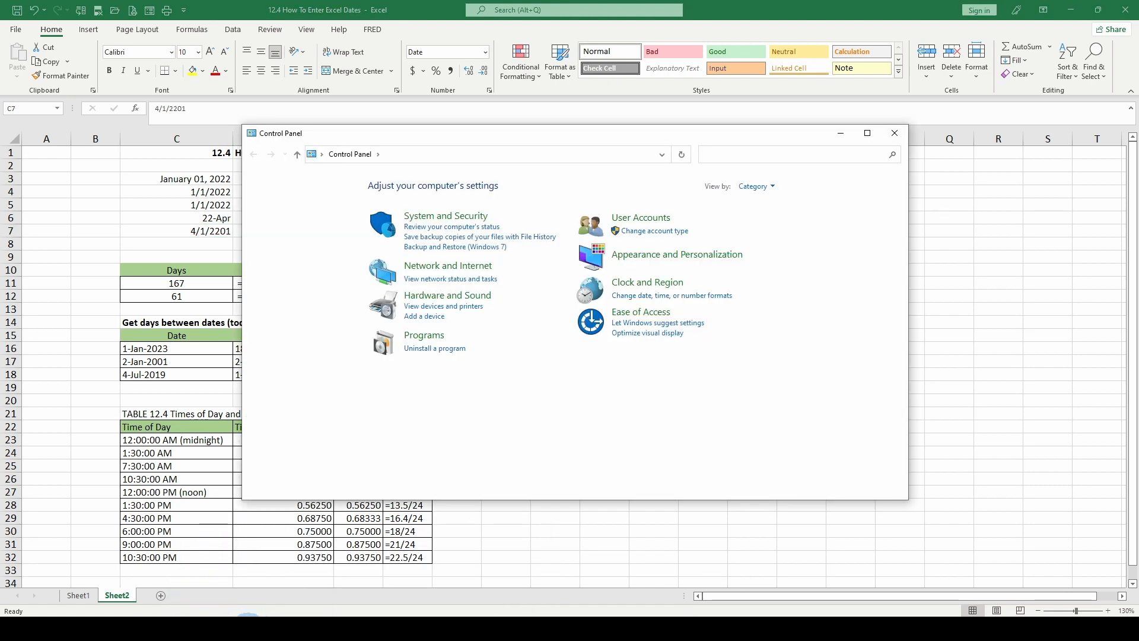
mouse_move(249, 623)
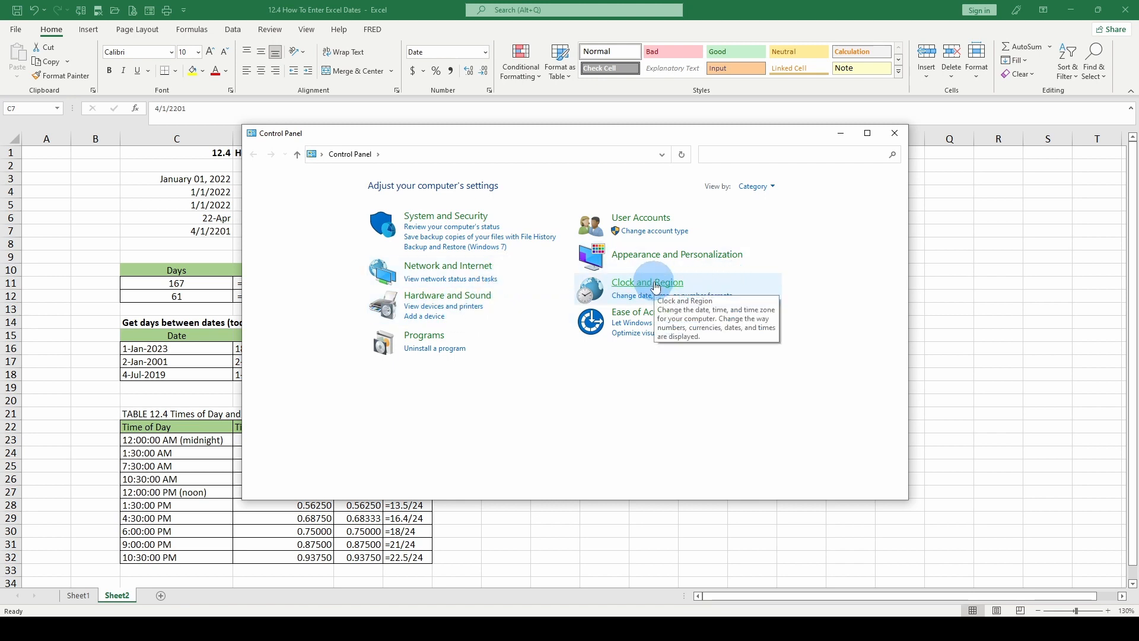
click(188, 289)
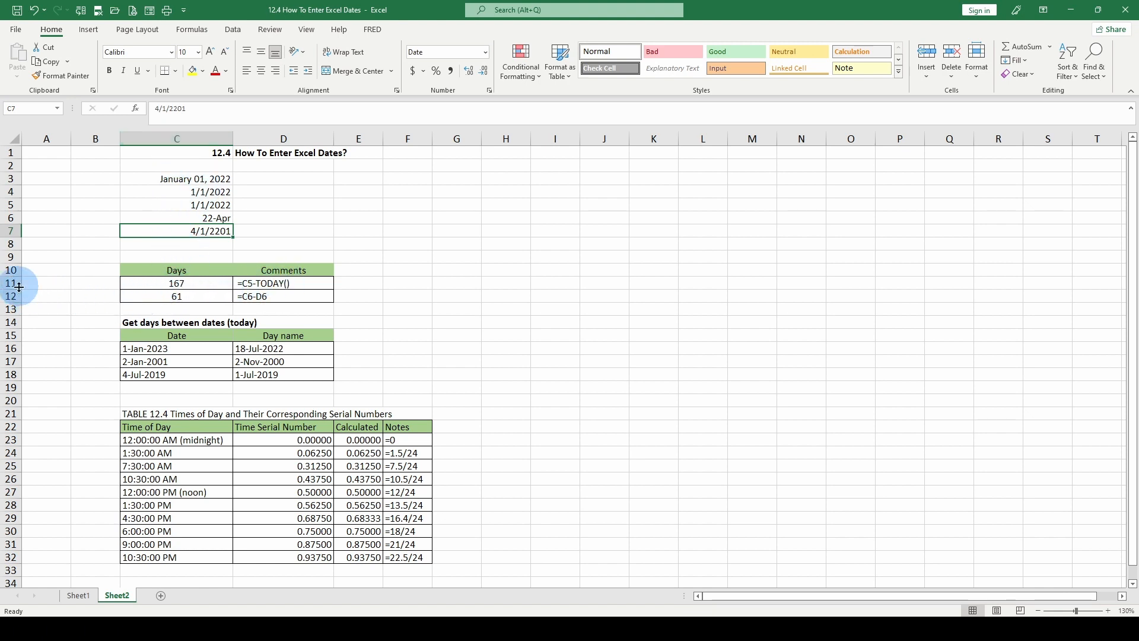
Check the day-count formula in cell C11 and change the number format of the date in C16 to General
click(184, 282)
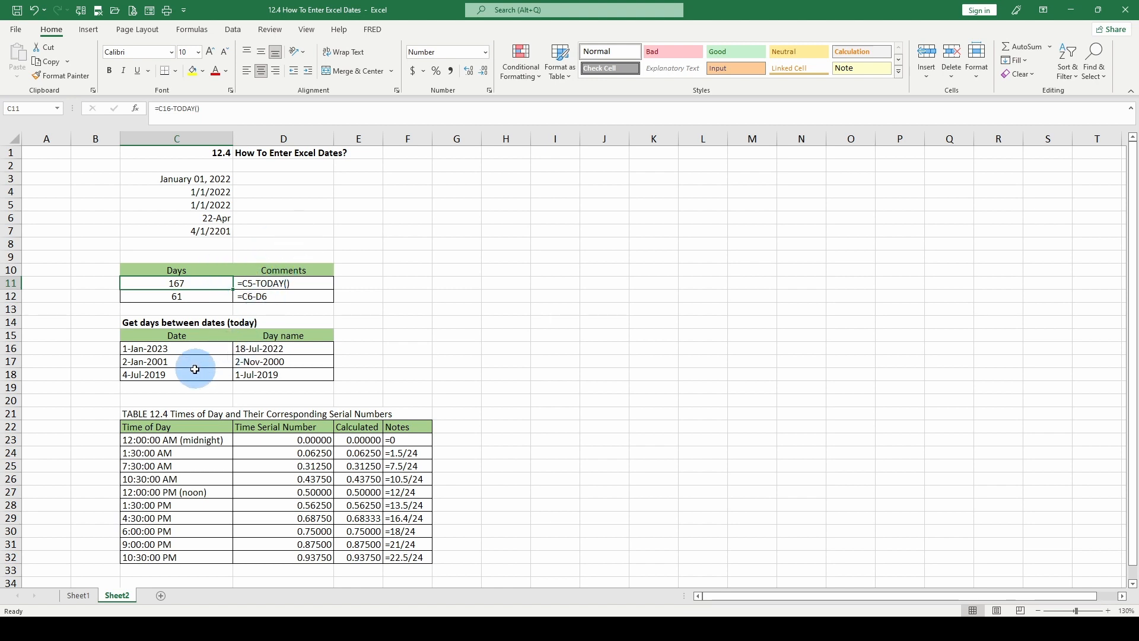
click(159, 349)
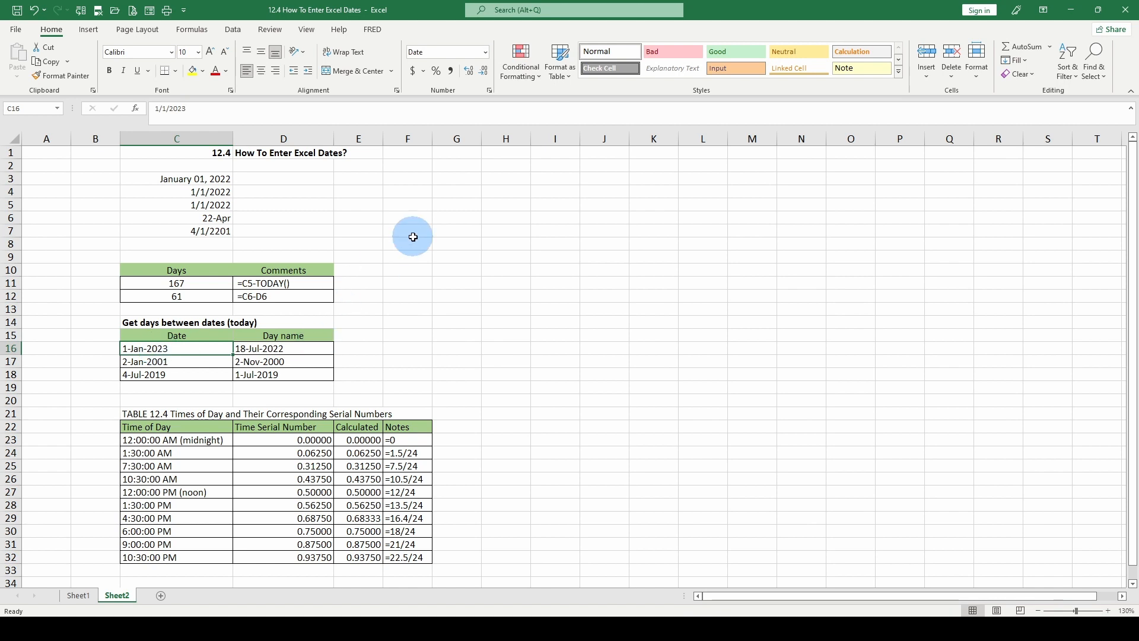
click(486, 57)
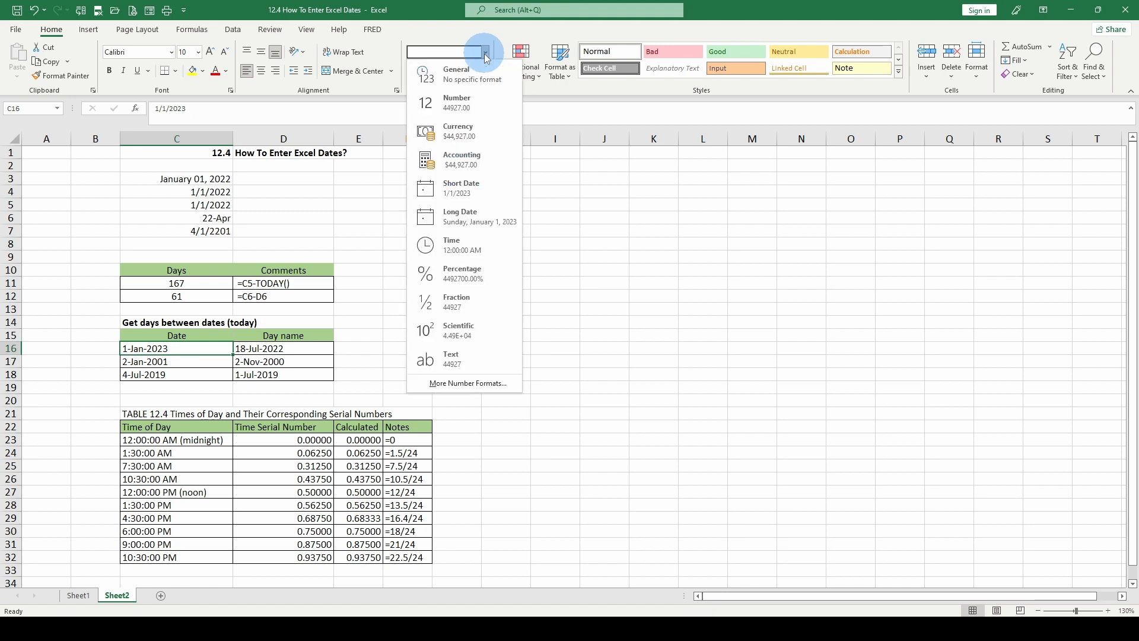
click(452, 72)
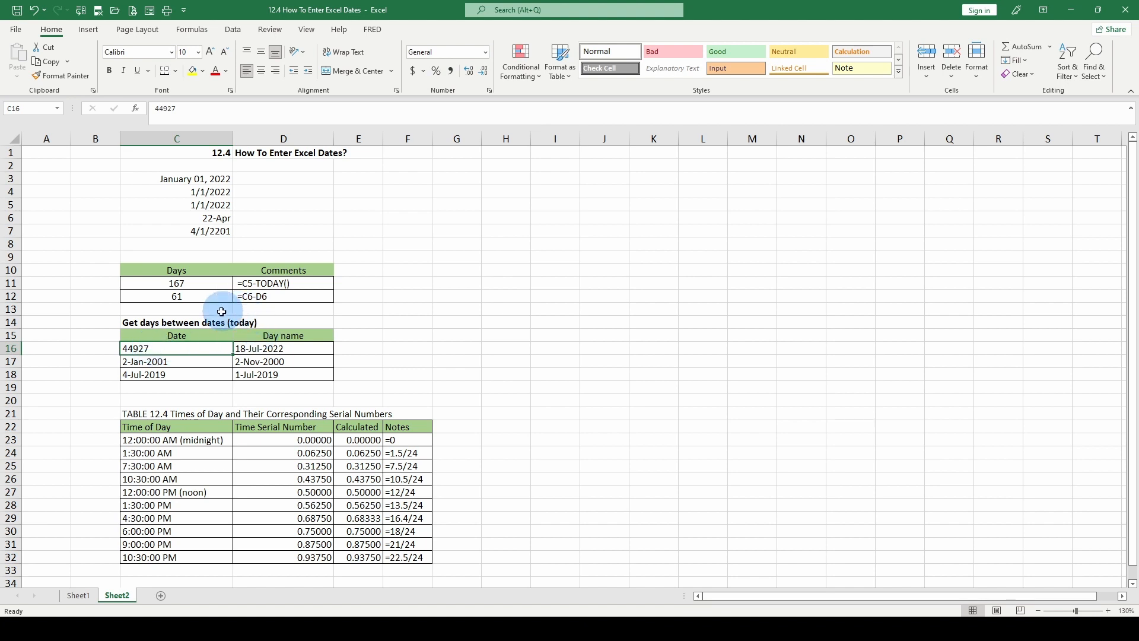
Enter =TODAY() in cell B16 and set its number format to General
click(100, 347)
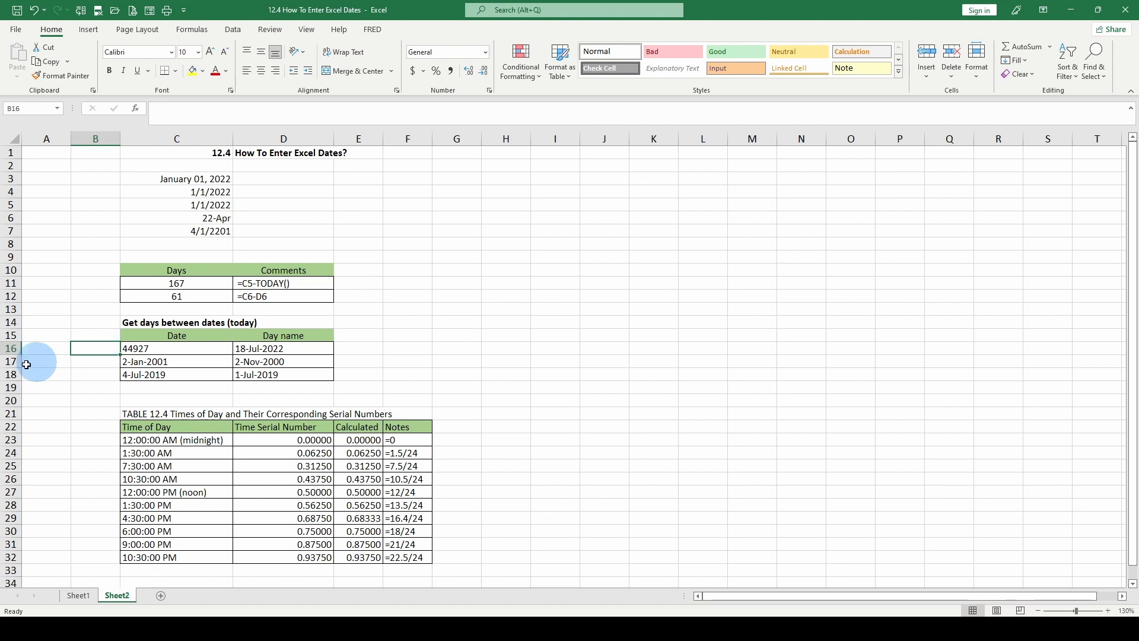
text(=t)
text(oday())
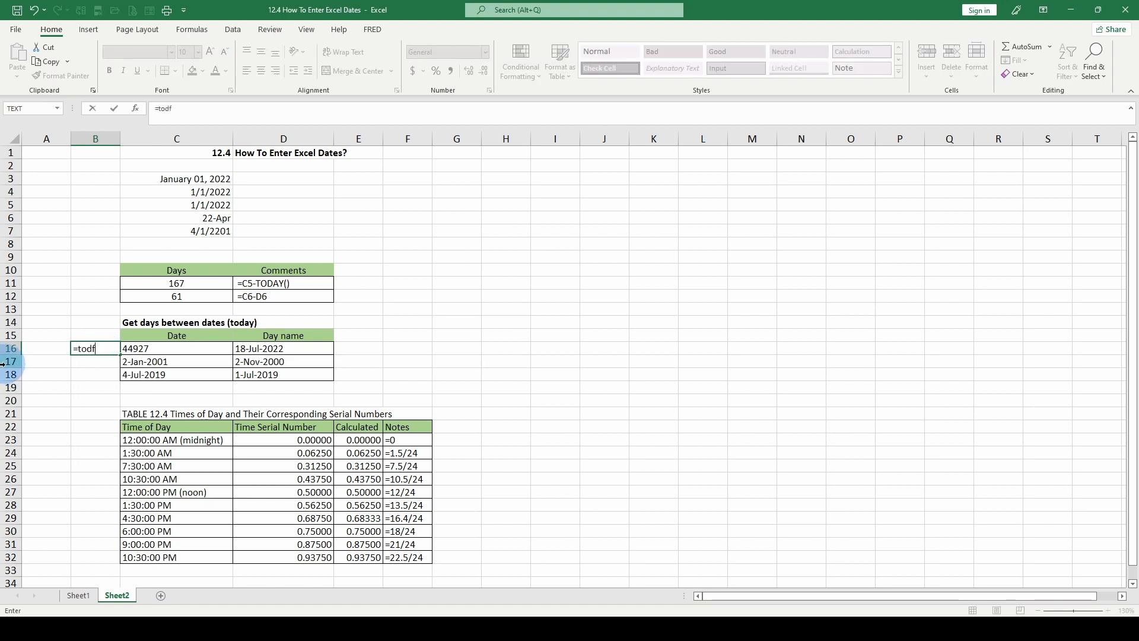
key(Return)
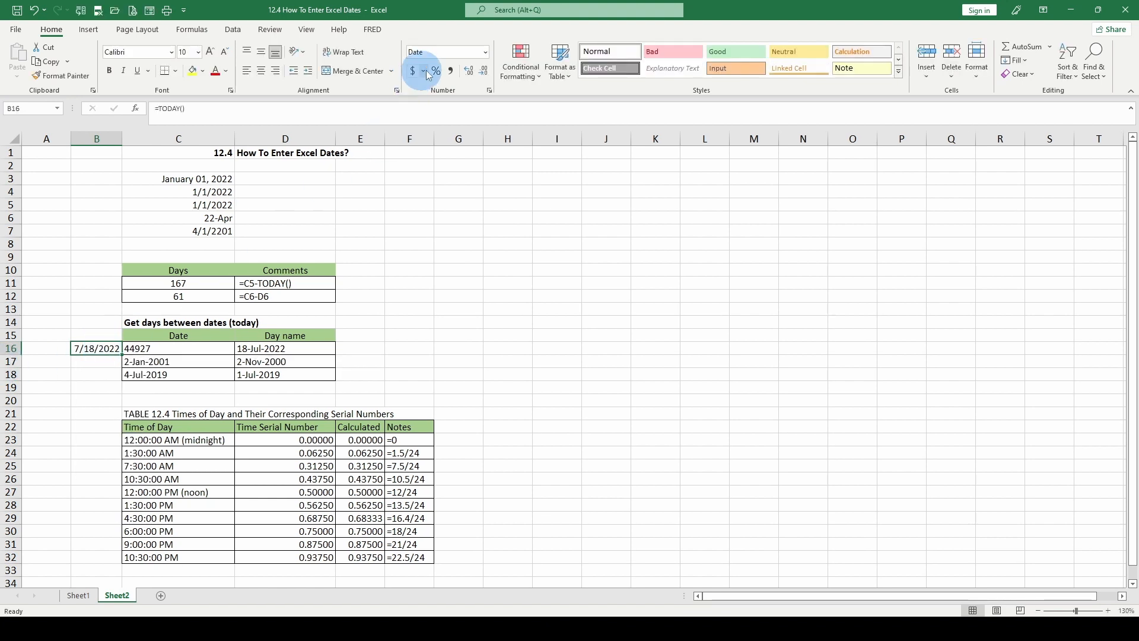
click(485, 52)
click(470, 76)
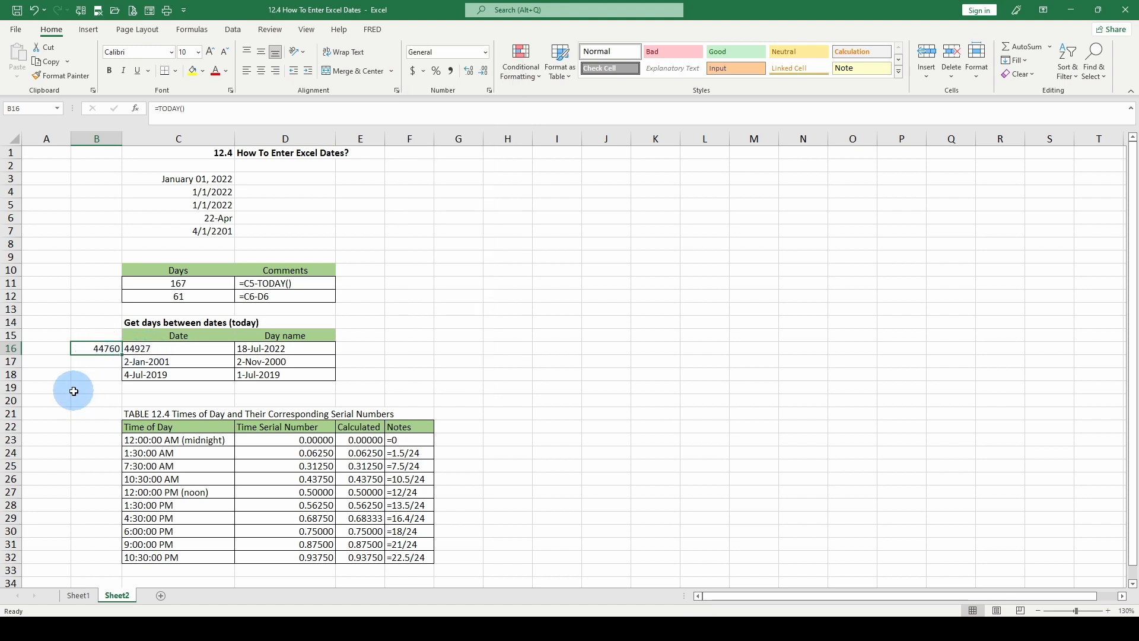
Calculate the days between the two date serial numbers in cell A16 with the formula =C16-B16
click(47, 337)
click(46, 348)
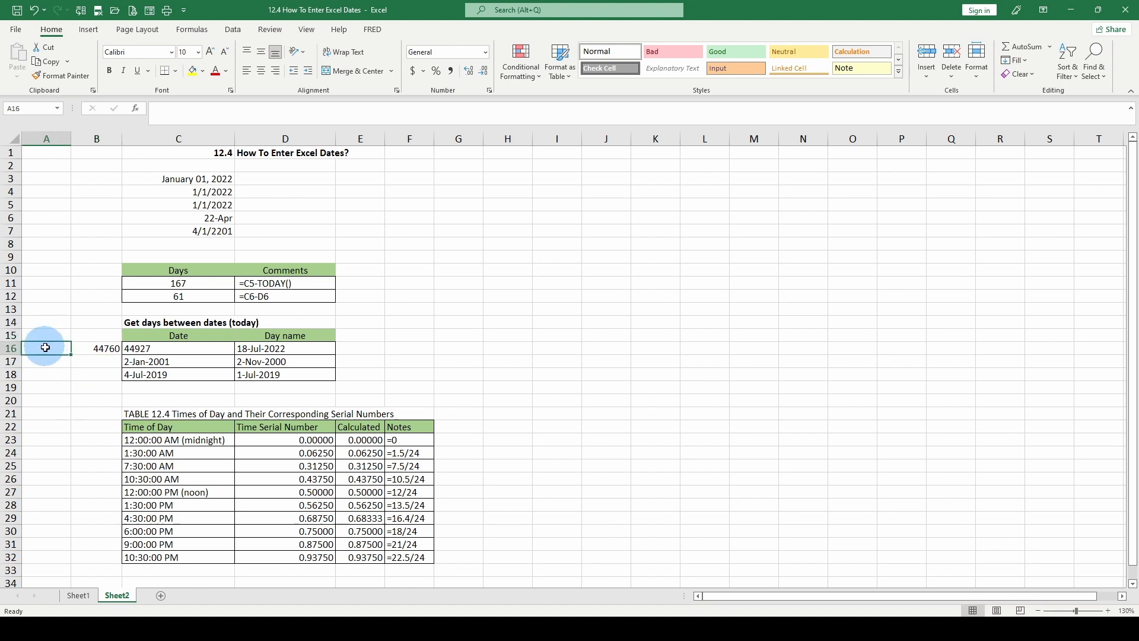
text(-)
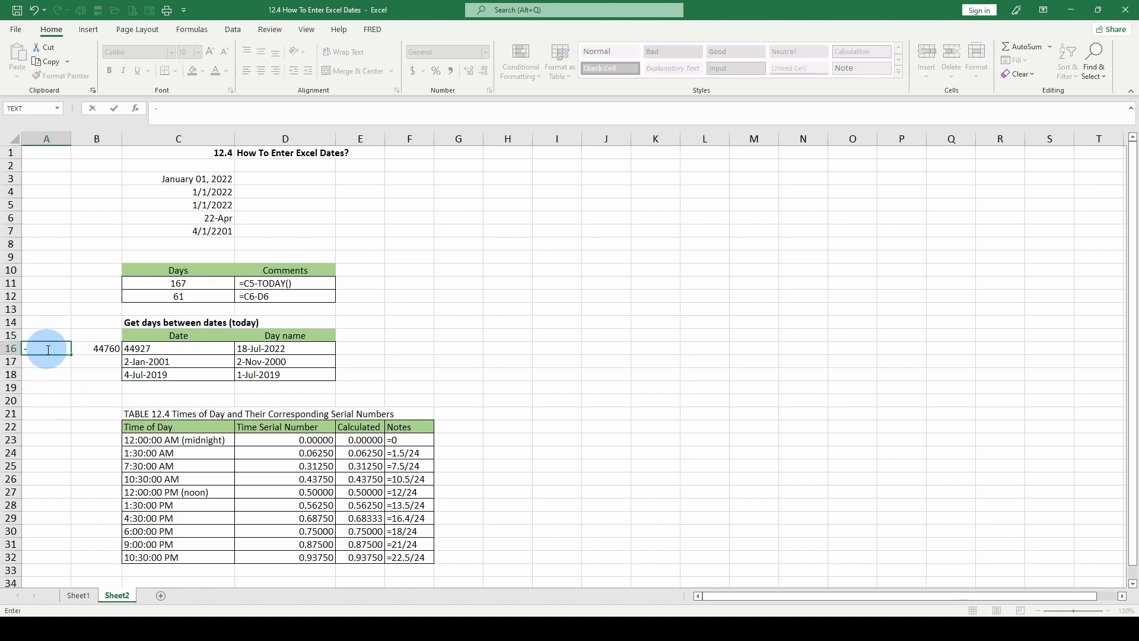
click(144, 349)
text(-)
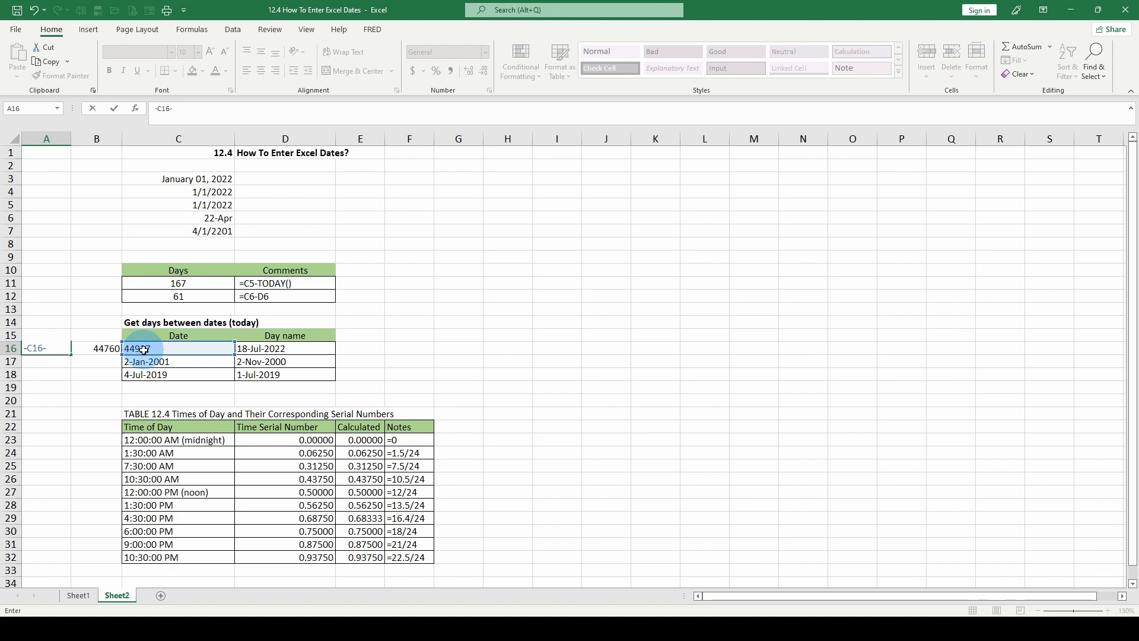
click(96, 348)
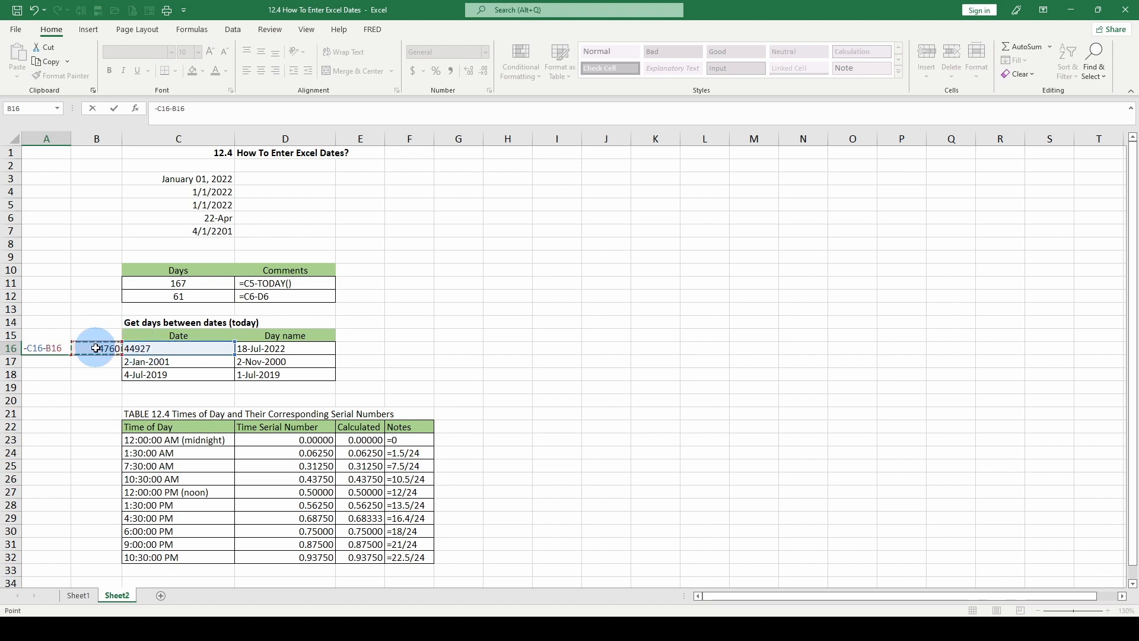
key(Return)
key(Up)
click(158, 108)
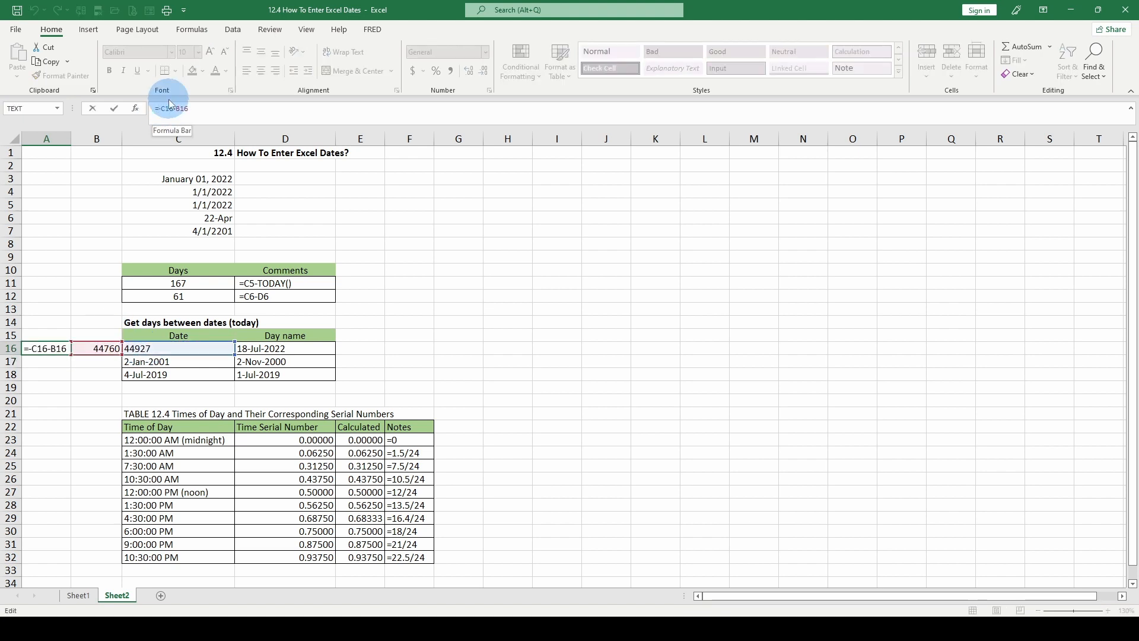
key(Delete)
key(ctrl+Return)
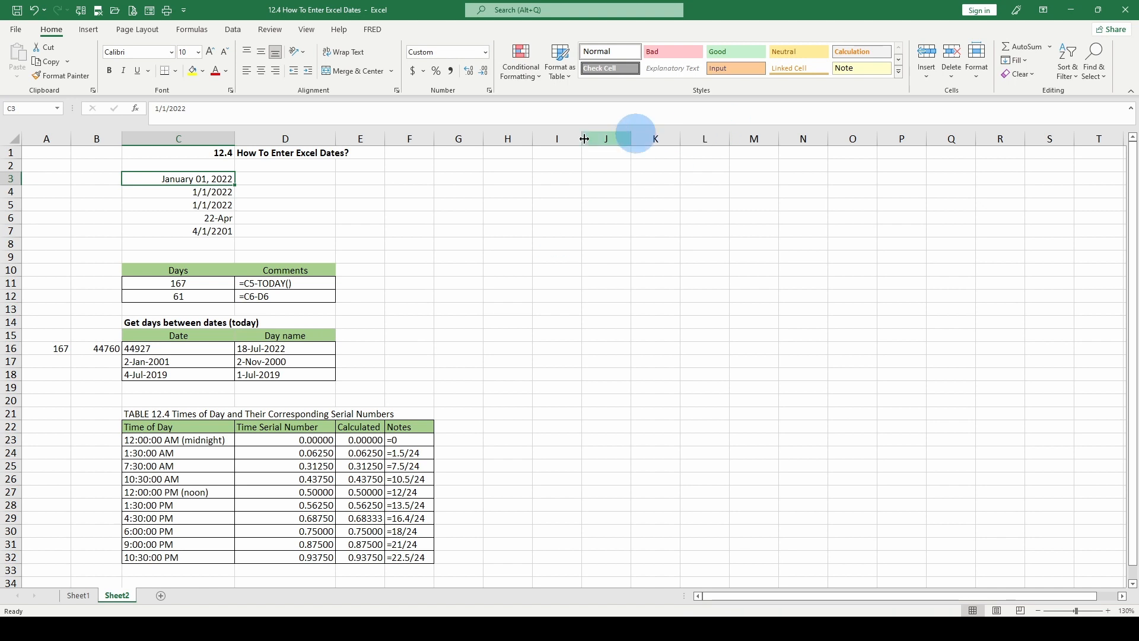
Look through the Find & Select options and check the underlying date stored in cell C4
click(1095, 70)
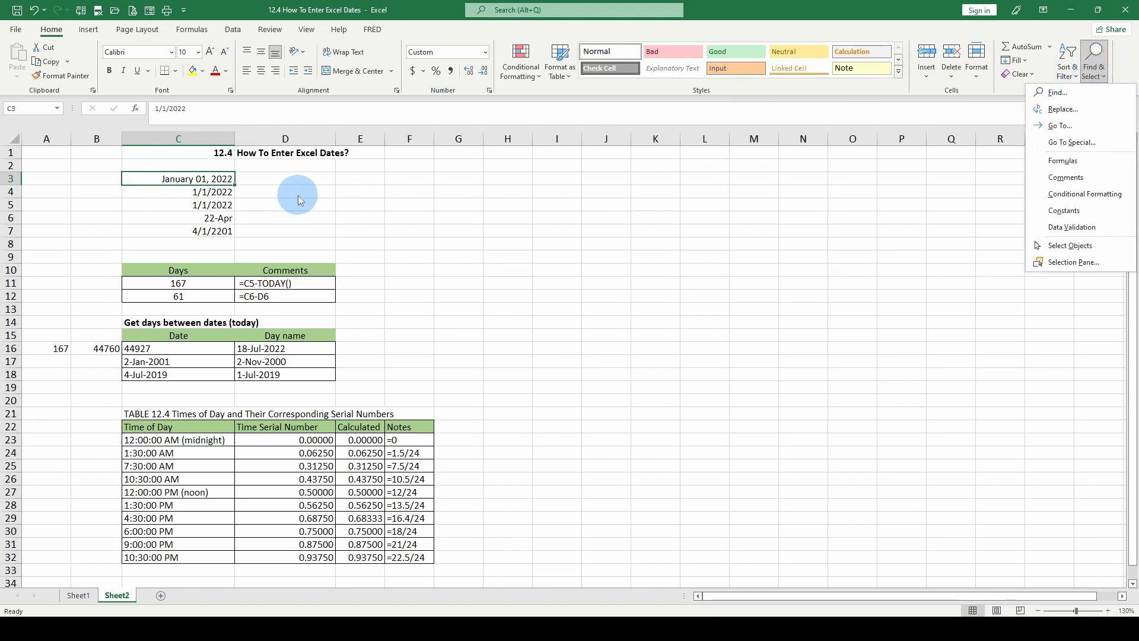
click(278, 181)
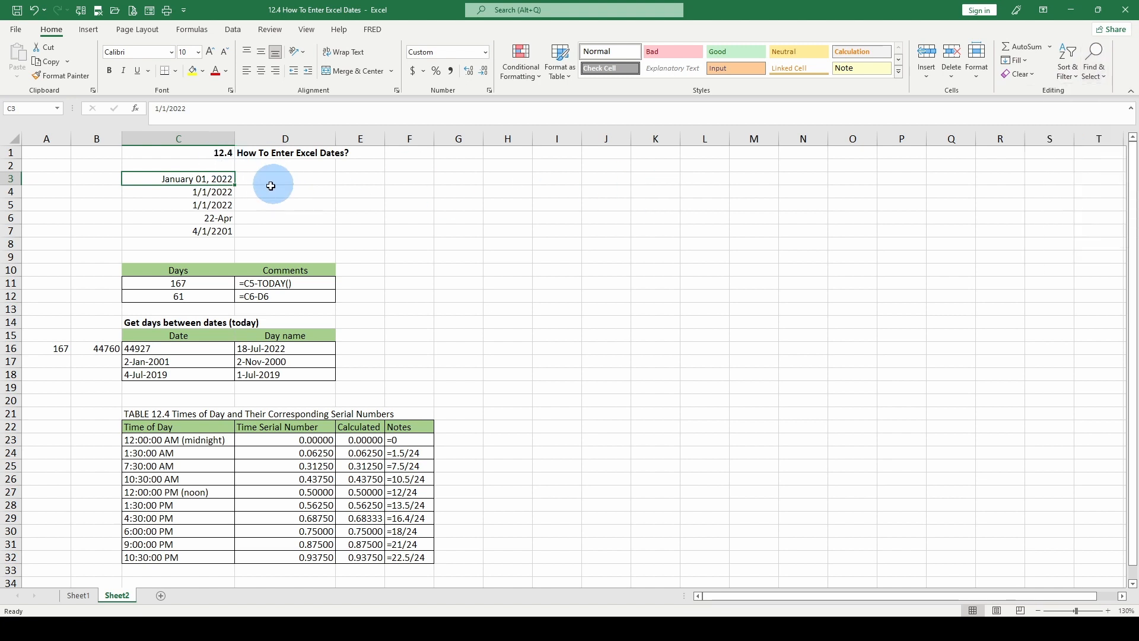
click(223, 192)
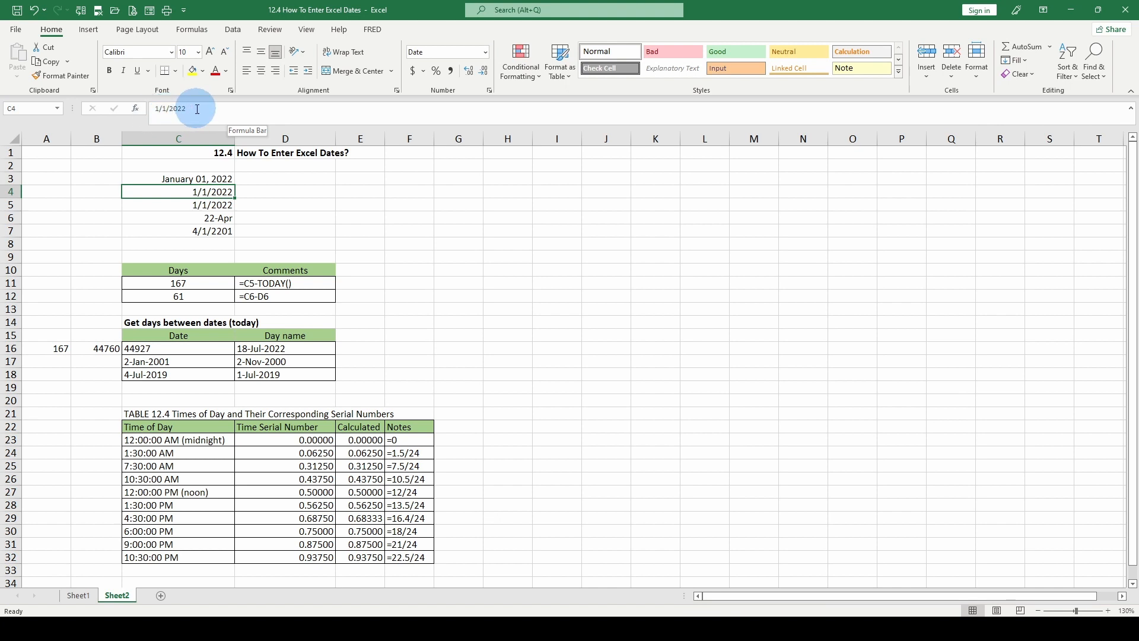
Search the sheet for the date in cell C17 as 2-Jan-2001, and repeat the search as 1/2/2001
click(172, 363)
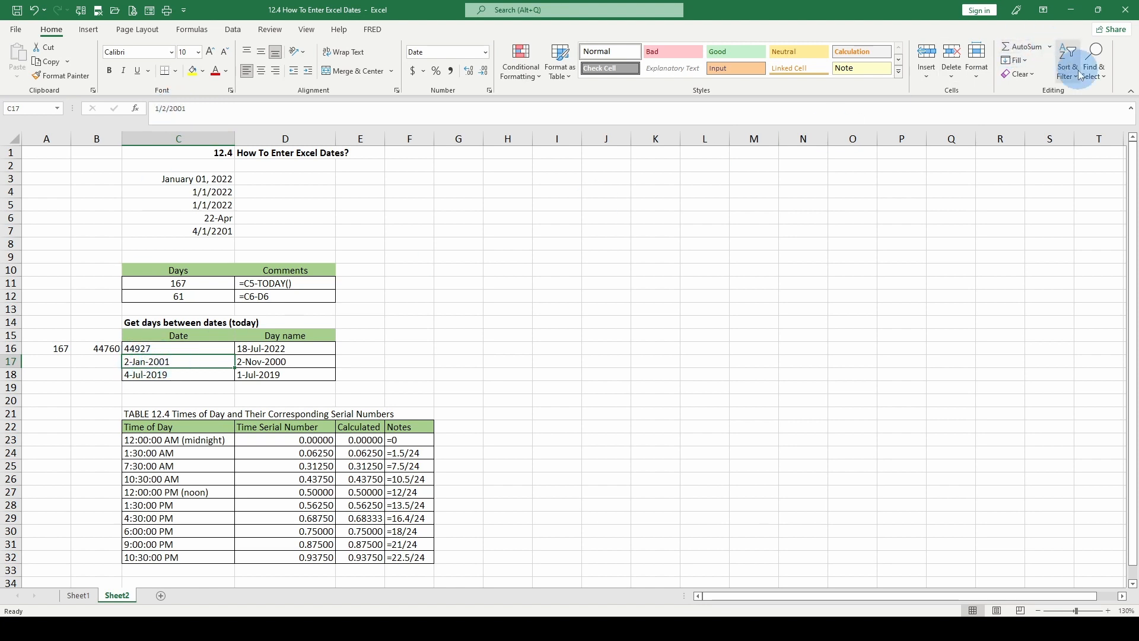
click(1094, 78)
click(1050, 98)
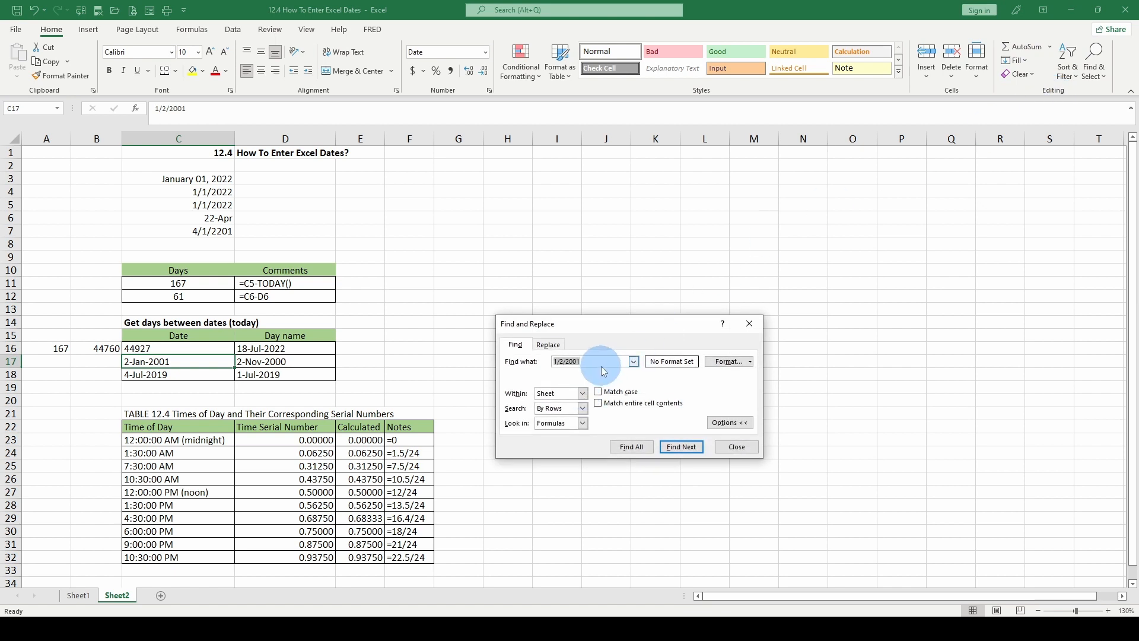
text(J2-1-)
key(BackSpace)
text(Jan)
click(460, 202)
click(690, 449)
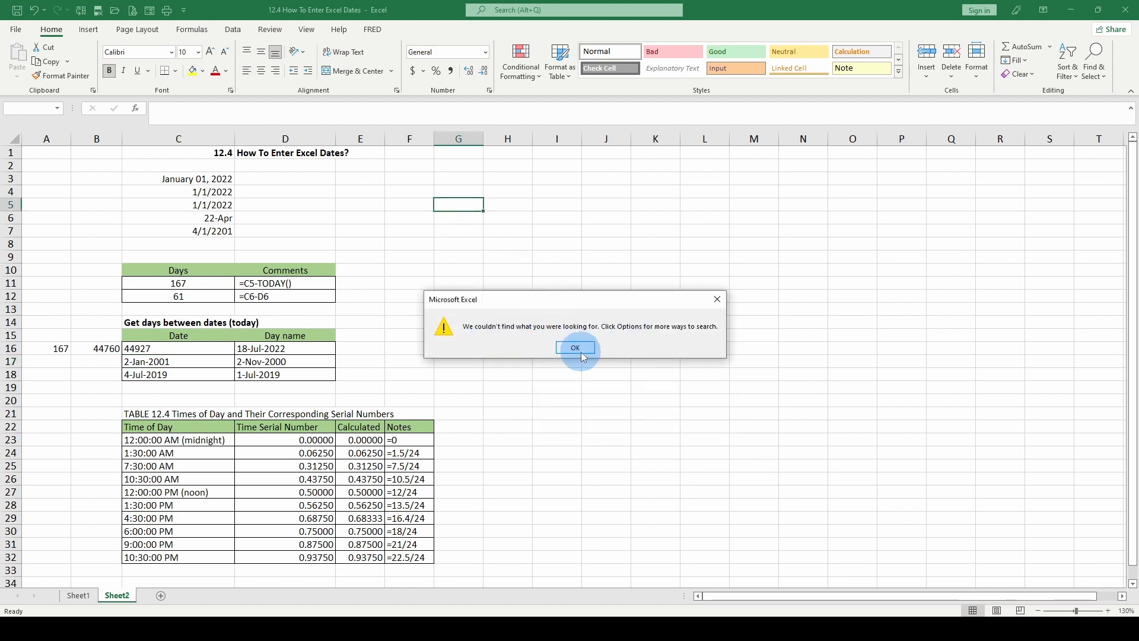
key(Return)
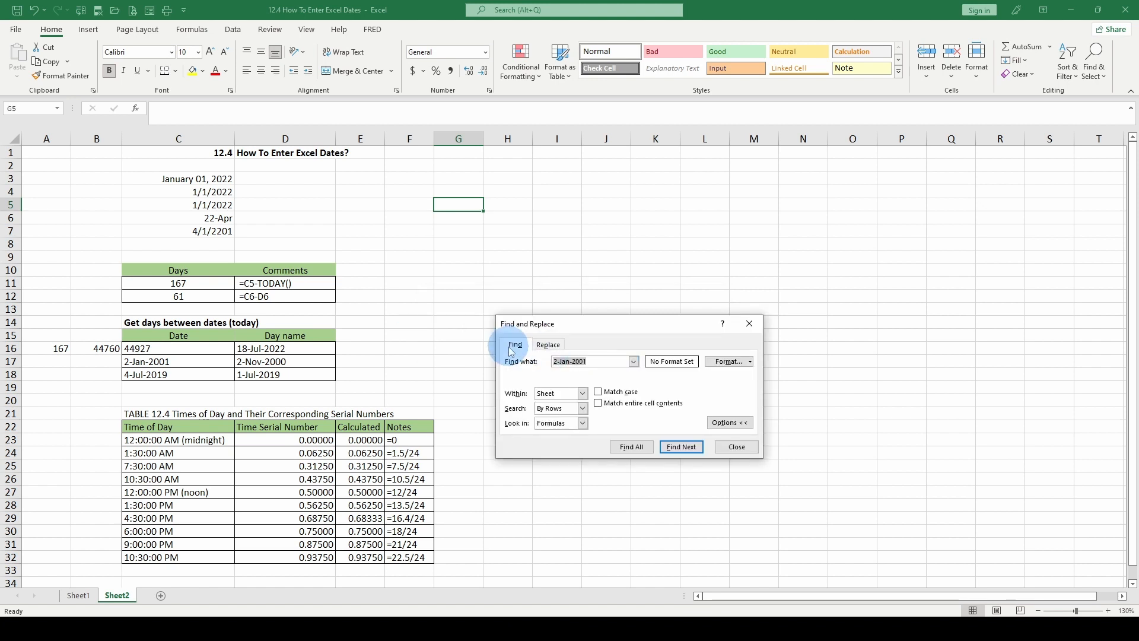
text(1/2/2001)
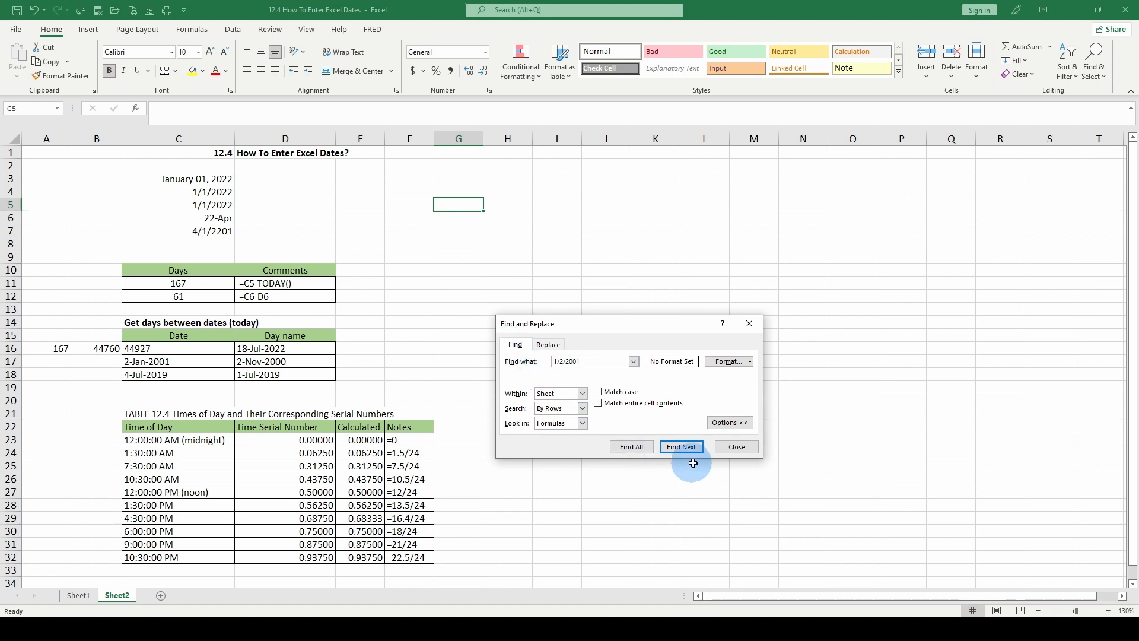
click(682, 447)
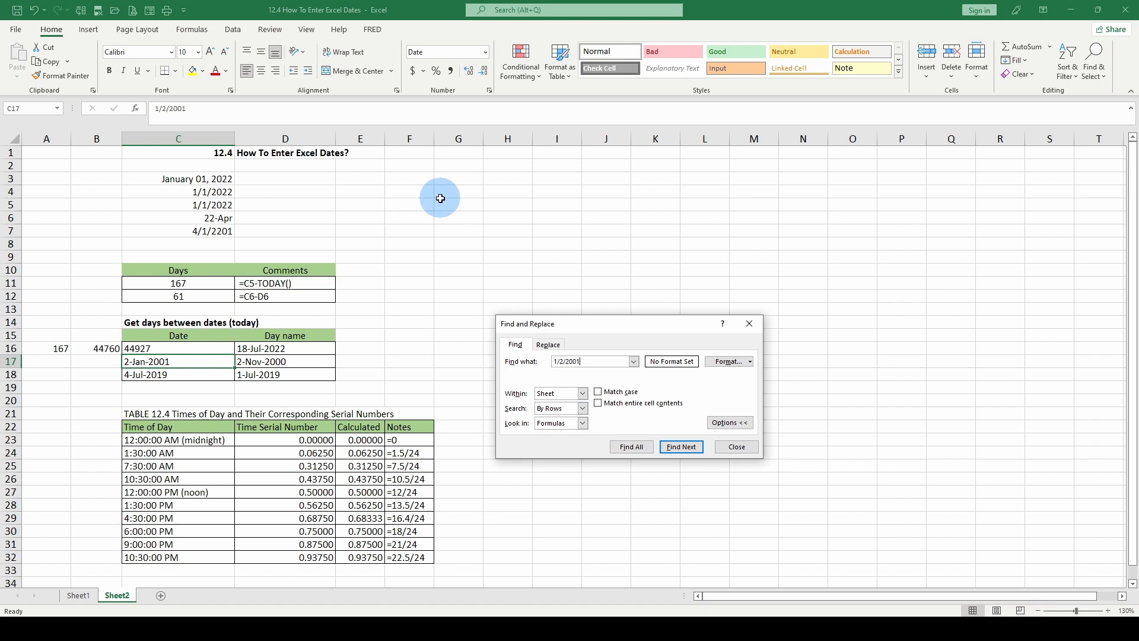
Check the date stored in cell C6 and search the sheet for it as 22-Apr
click(217, 218)
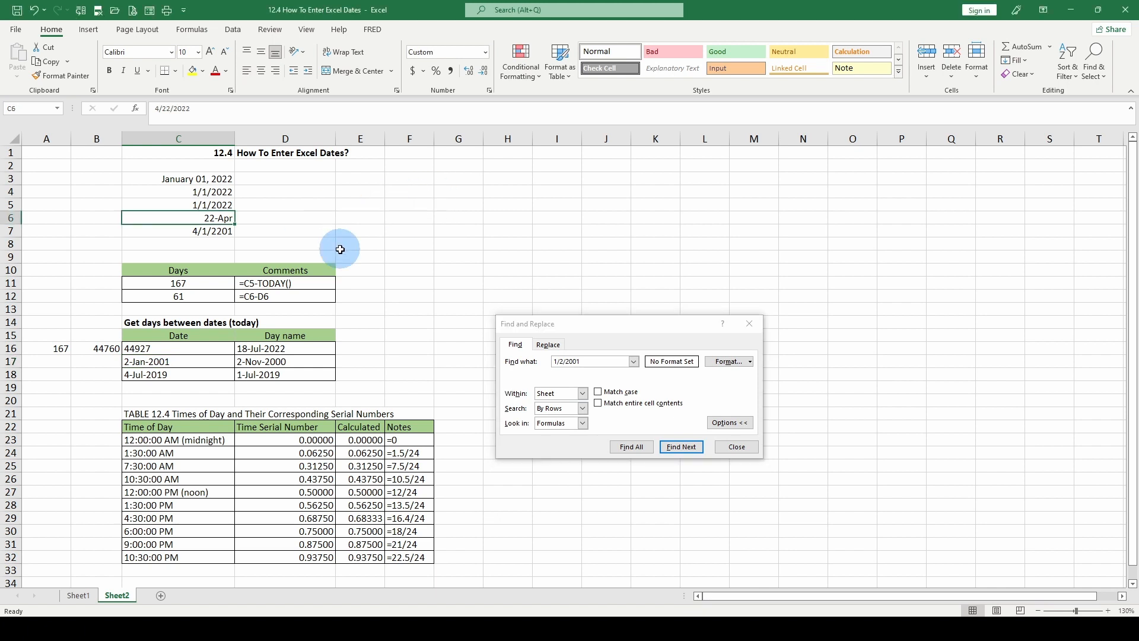
click(586, 369)
text(22)
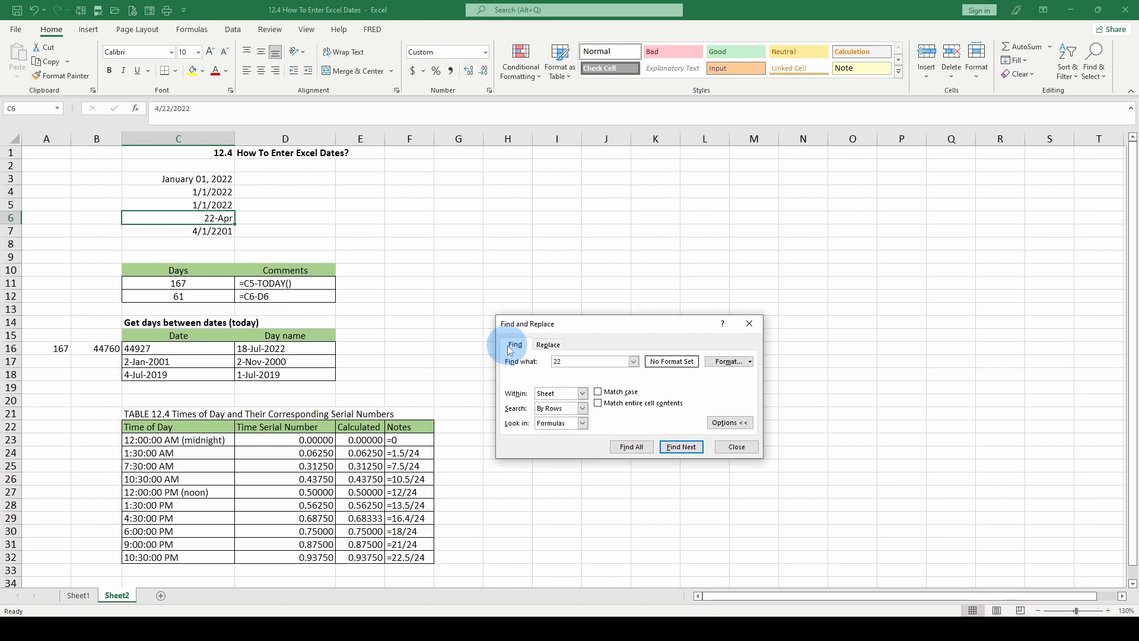
text(-Apr)
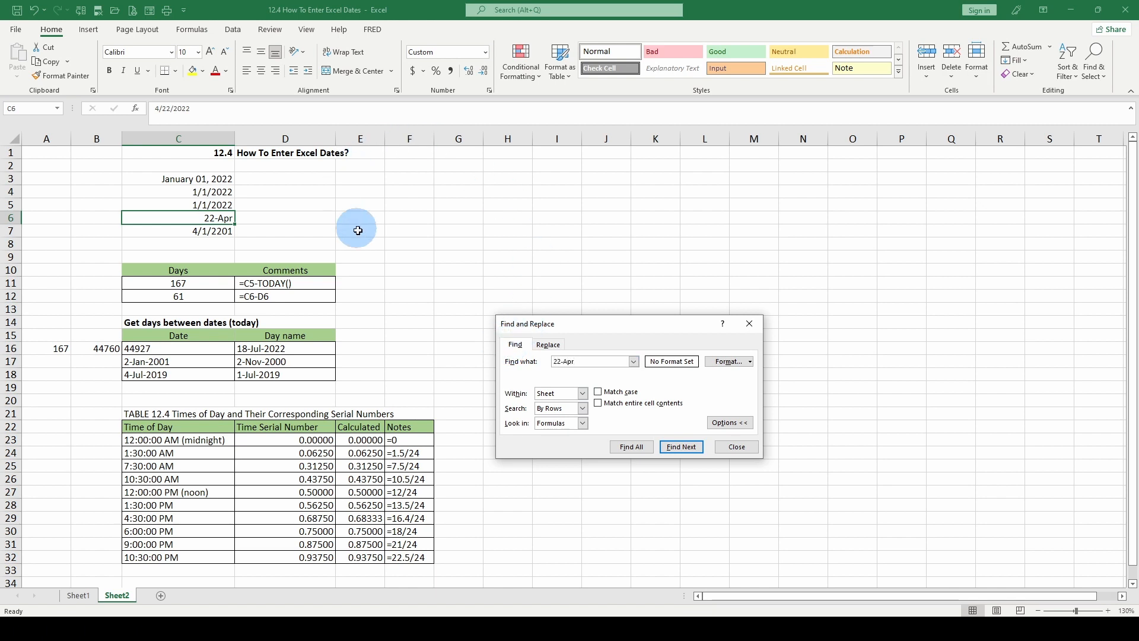
click(420, 169)
click(681, 446)
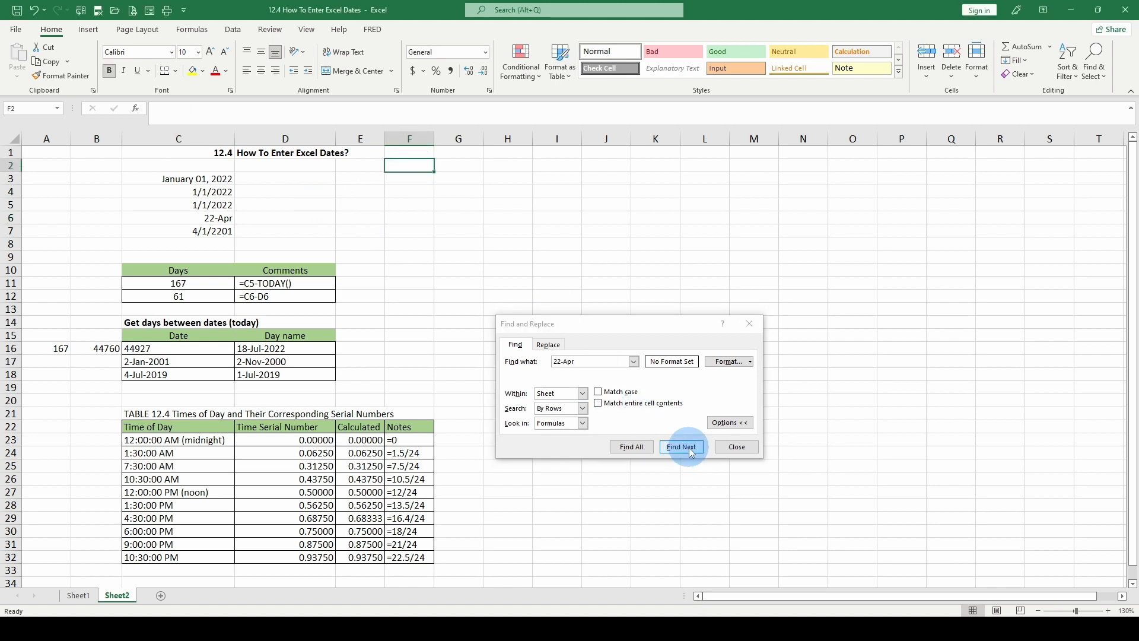
click(576, 347)
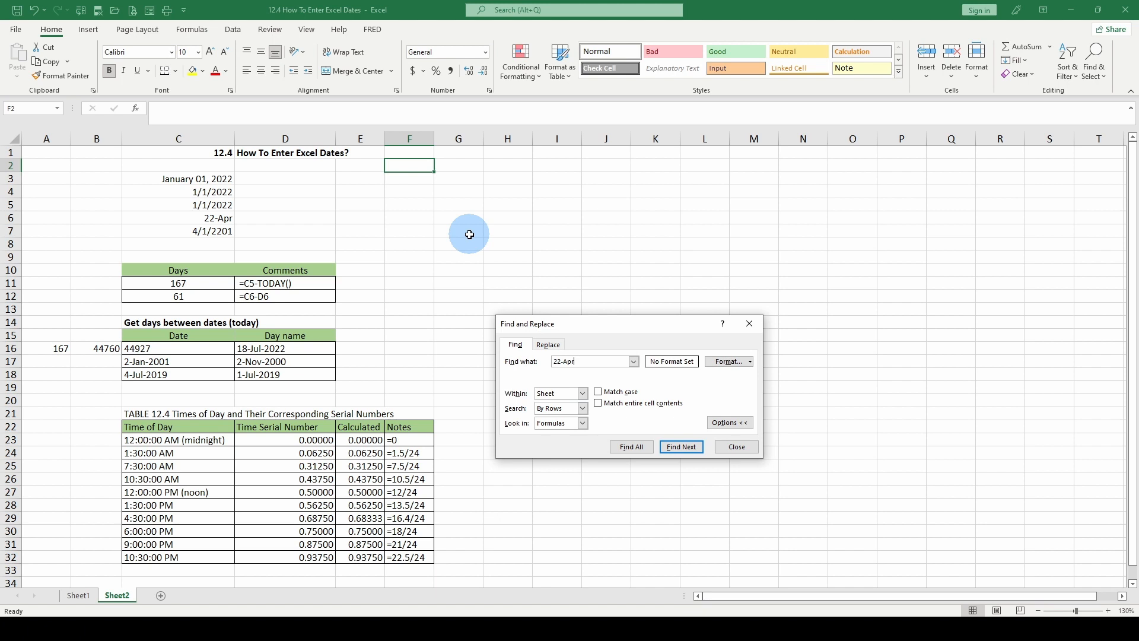
Search the sheet for the date in cell C6 as 4/22/2022 and close the search dialog
click(196, 218)
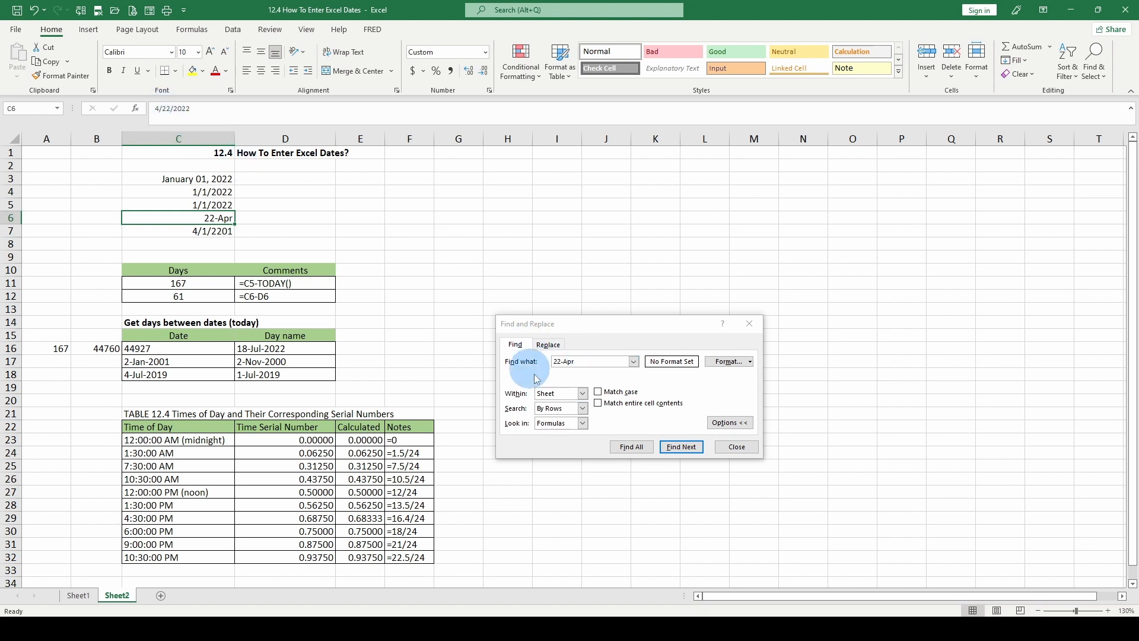
click(308, 178)
click(526, 353)
text(4/22/2022)
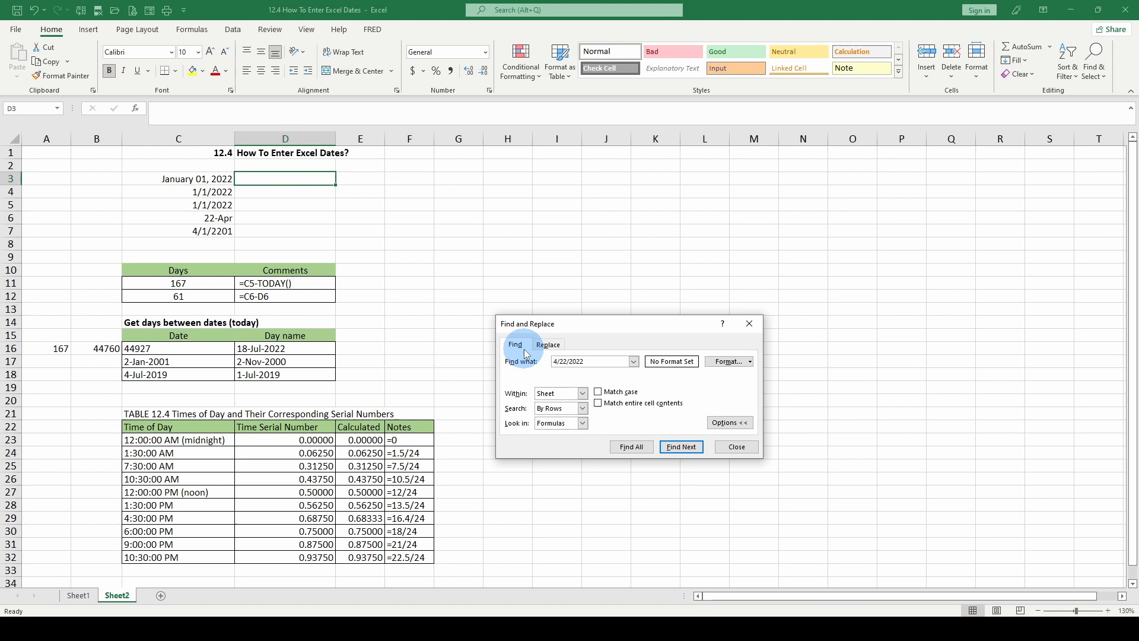
key(Return)
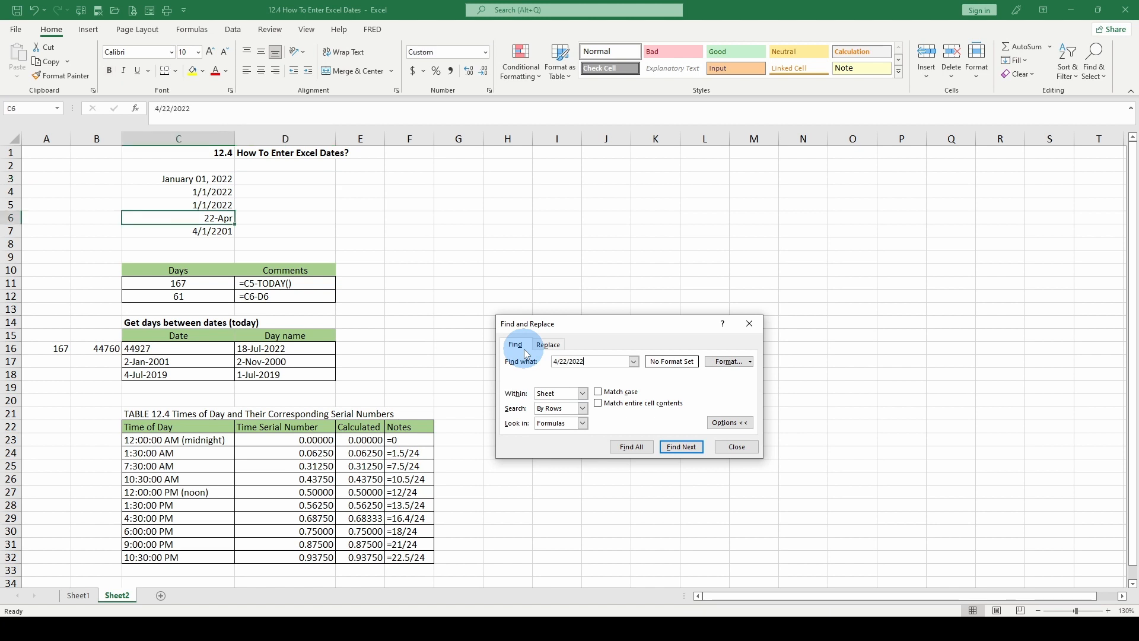
click(737, 446)
Add a time fraction to the date serial number in cell C16, making it 44927.125
scroll(727, 427, down, 1)
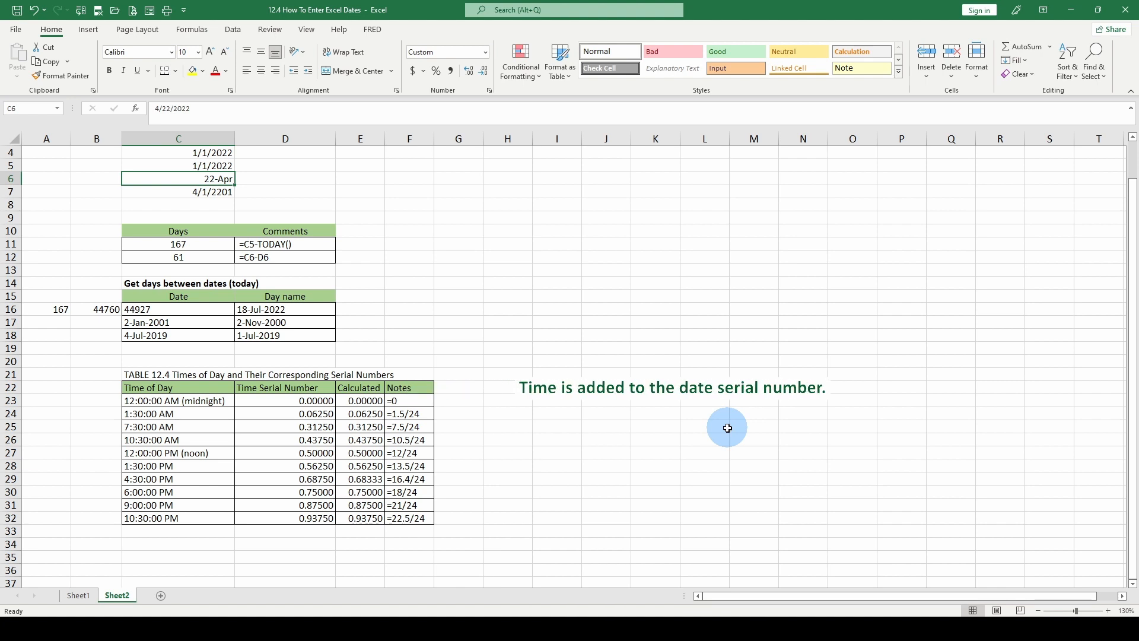
click(138, 311)
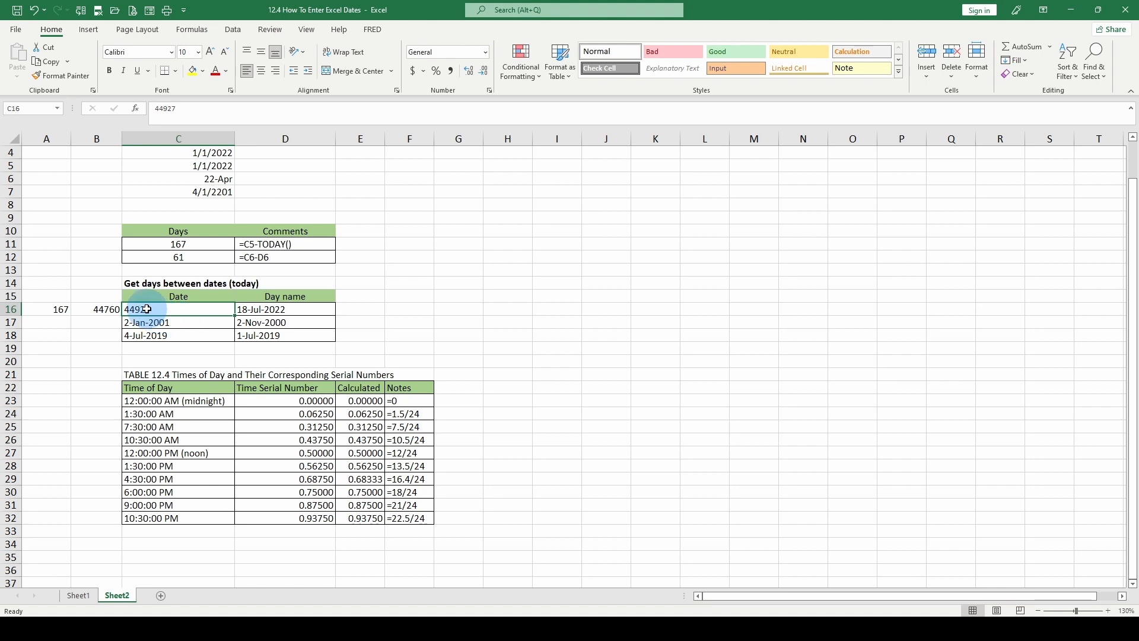
click(197, 109)
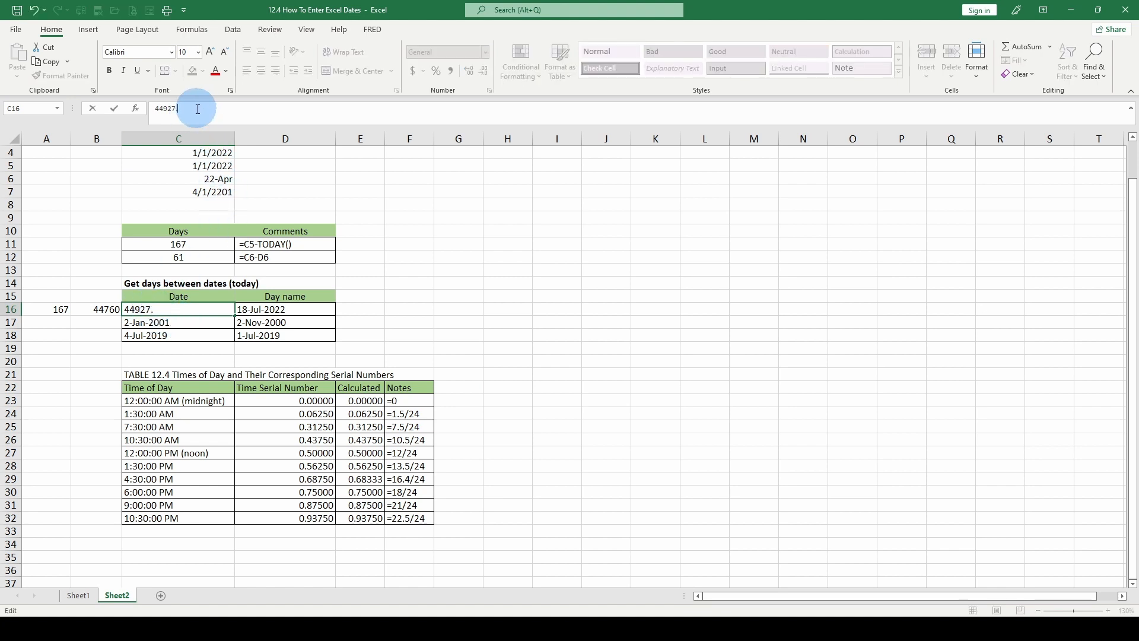
text(.125)
key(ctrl+Return)
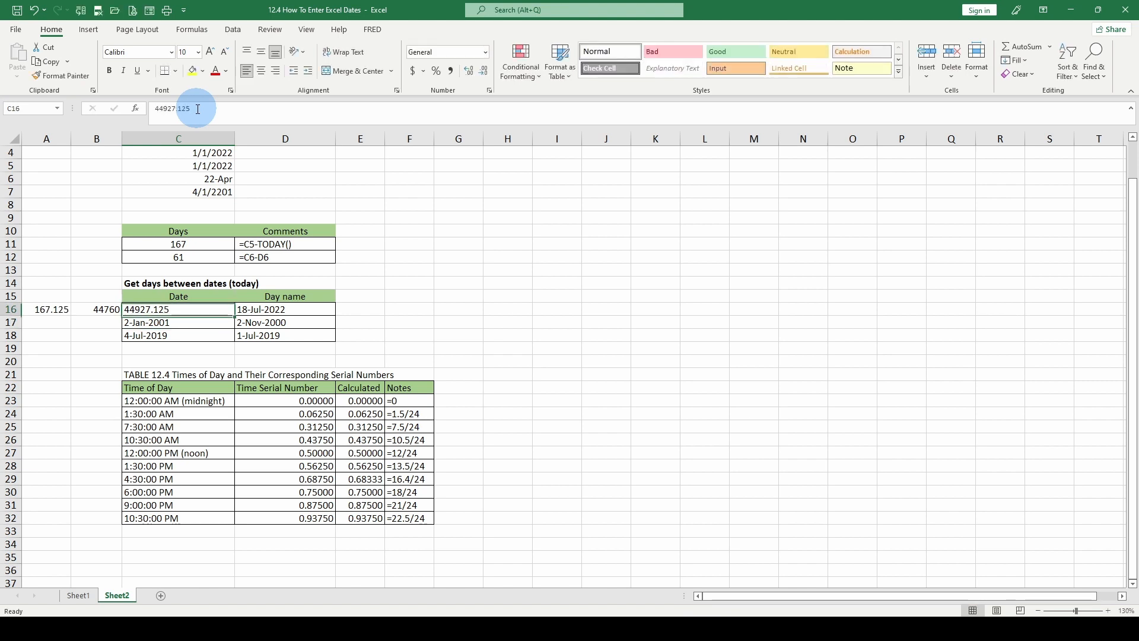
Browse the custom number formats for cell C16, previewing the date and time codes
click(486, 54)
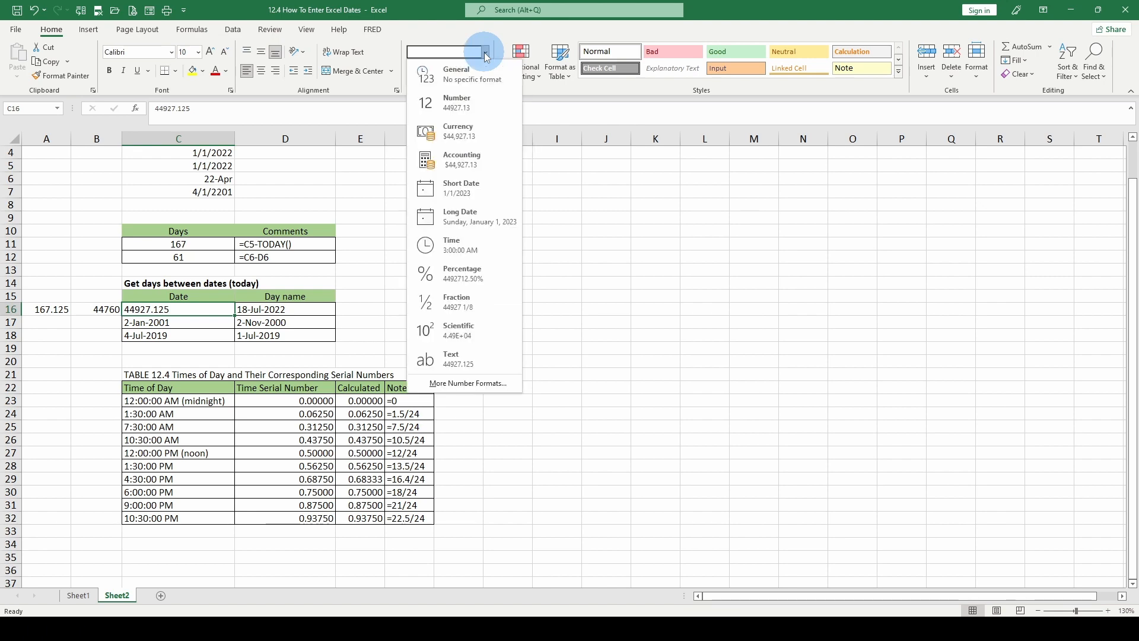
click(456, 384)
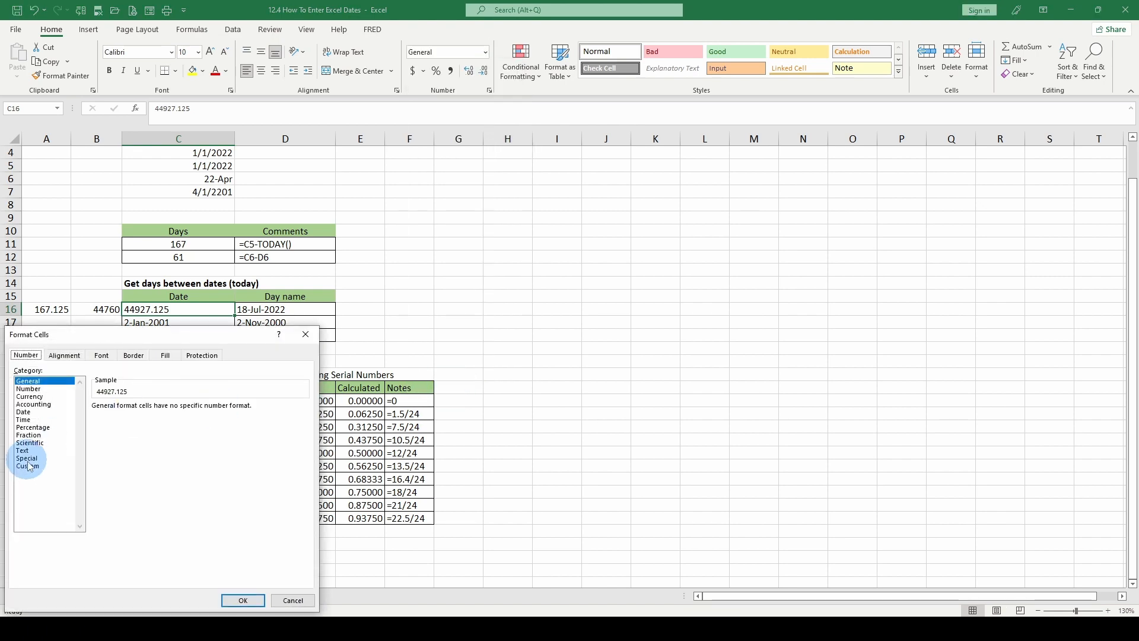
click(29, 466)
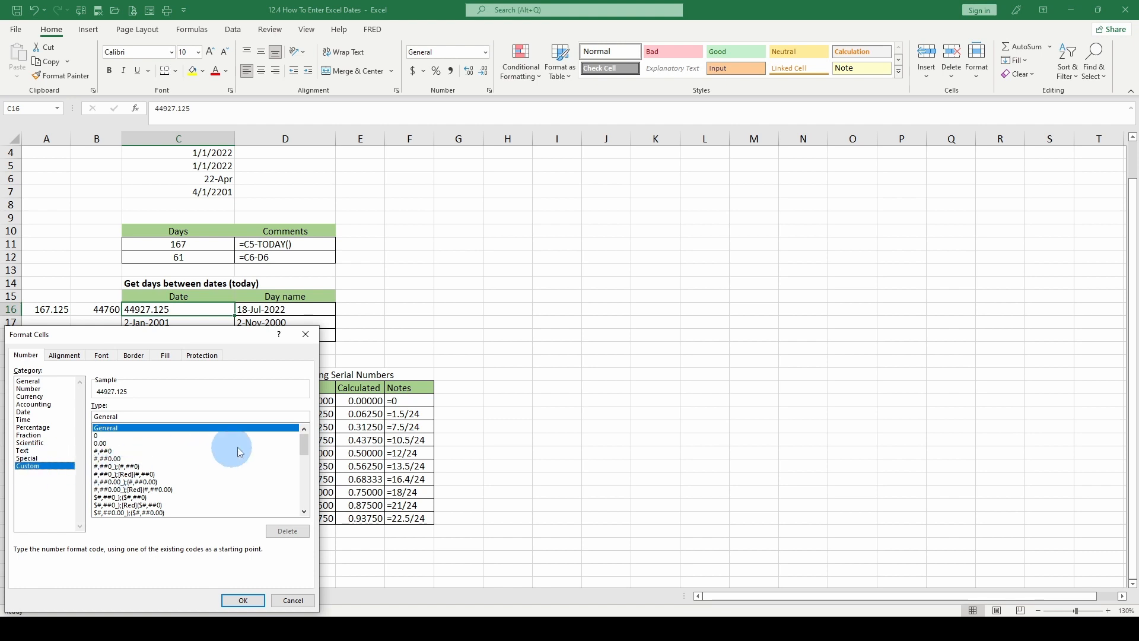
click(304, 460)
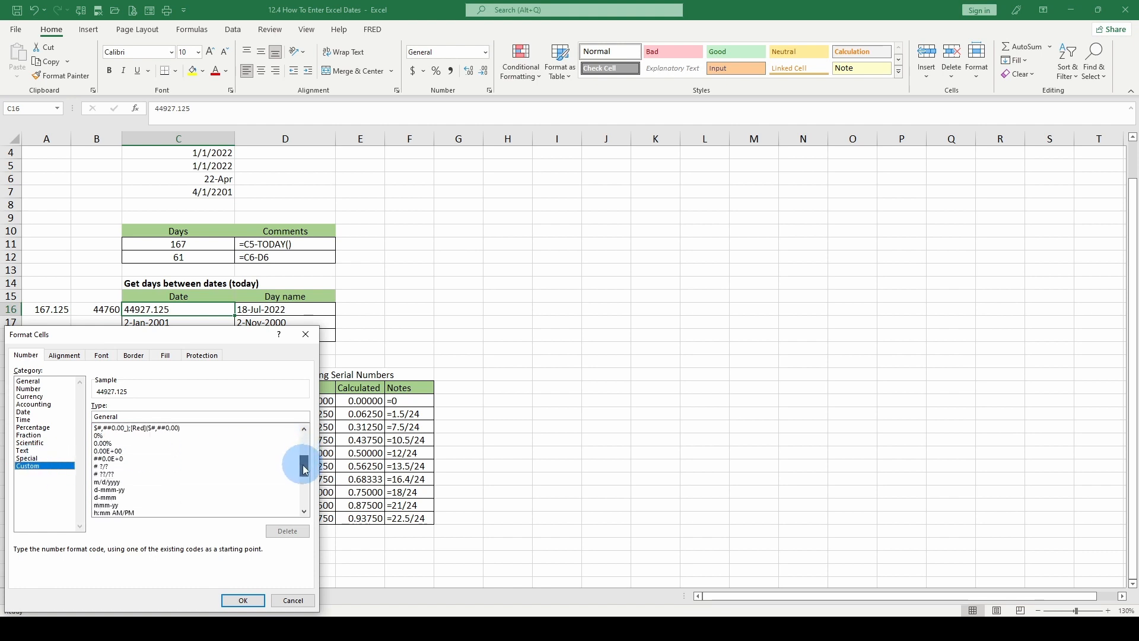
click(106, 498)
key(Down)
key(Down)
key(Down)
key(Down)
key(Down)
key(Down)
key(Down)
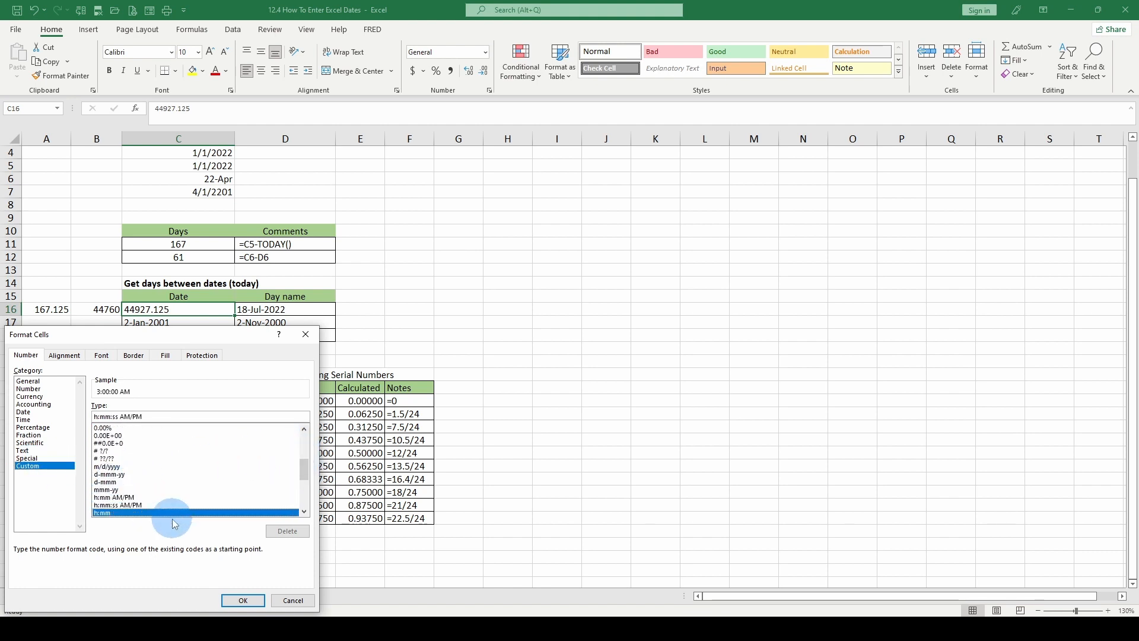
key(Down)
key(Down)
key(Down)
key(Down)
key(Down)
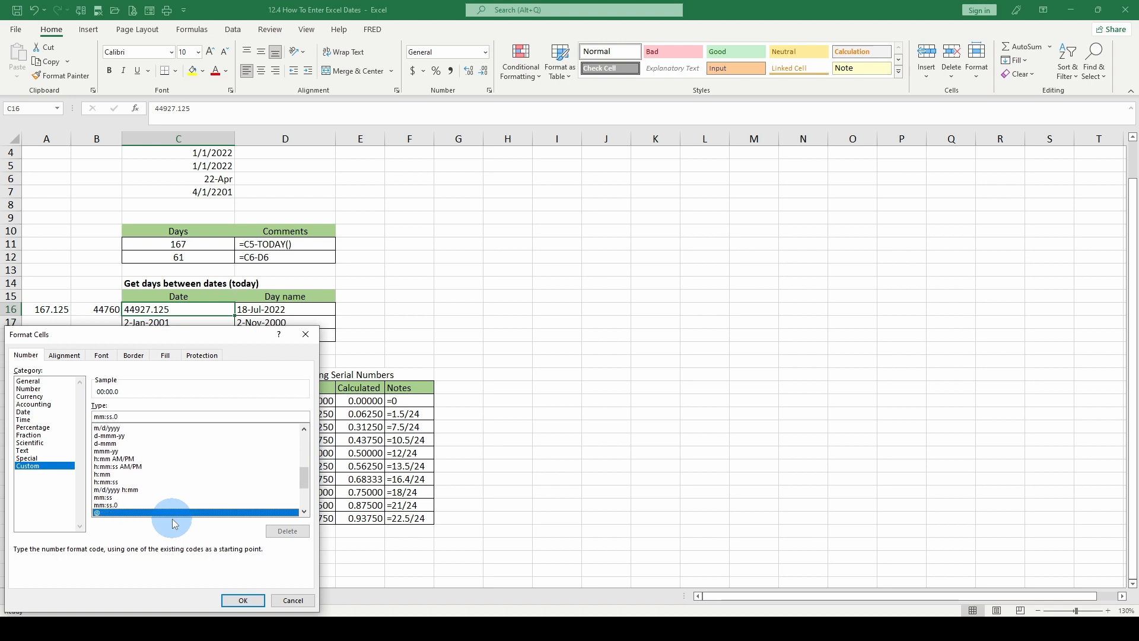
key(Down)
key(Down)
key(Down)
key(Down)
key(Down)
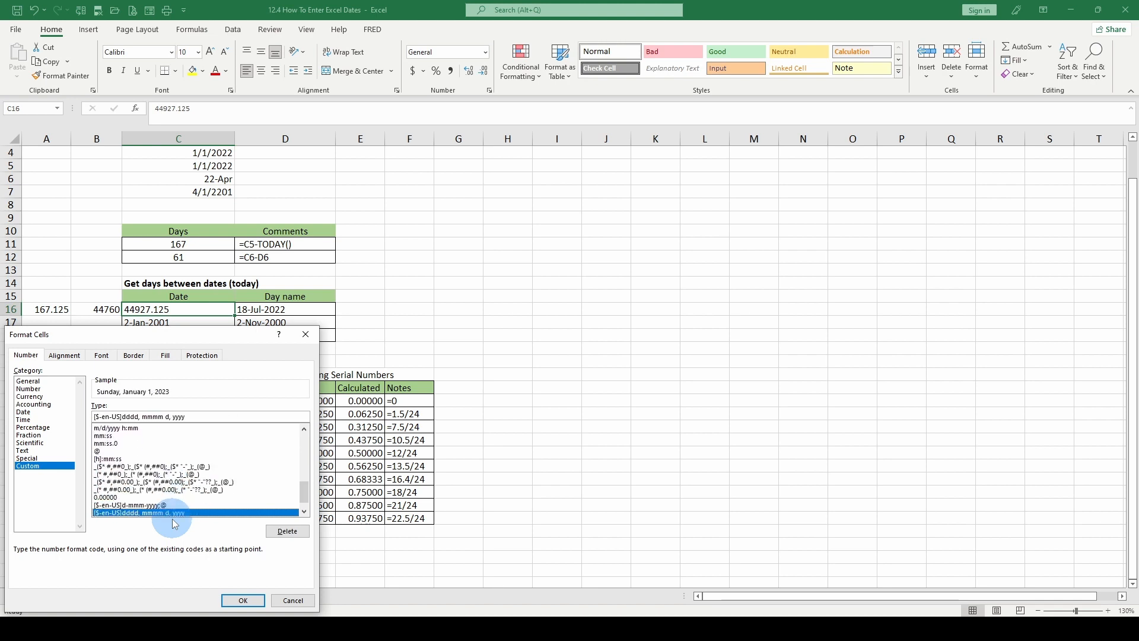
key(Up)
key(Up)
key(Up)
key(Up)
key(Up)
key(Up)
key(Up)
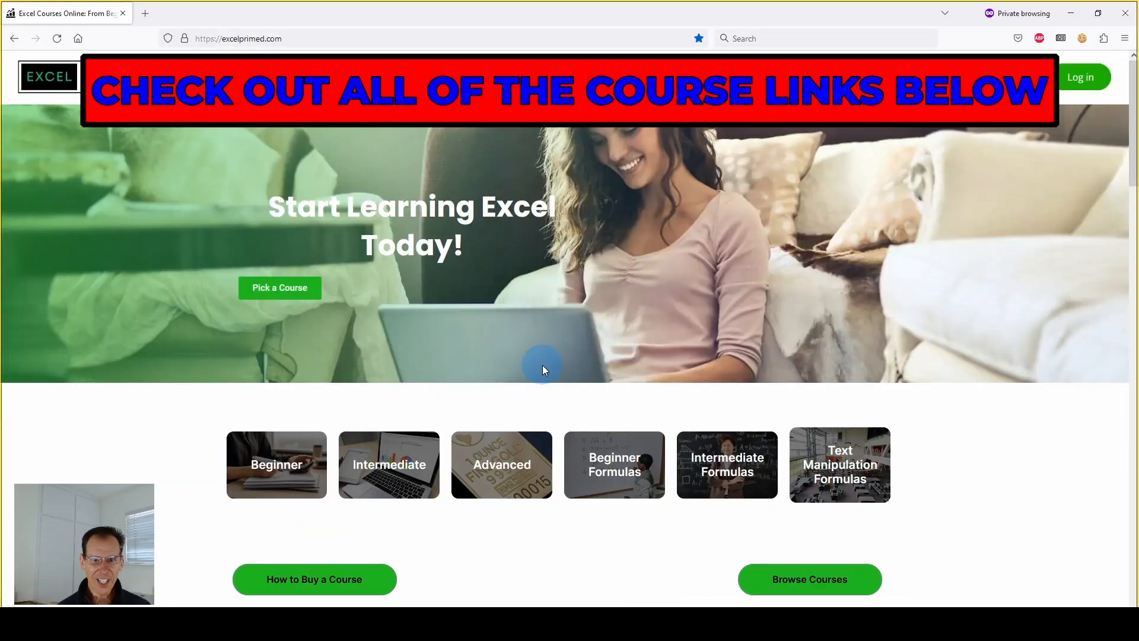
Switch to the browser and look through the Excel courses offered on excelprimed.com
scroll(543, 366, down, 2)
scroll(542, 364, down, 7)
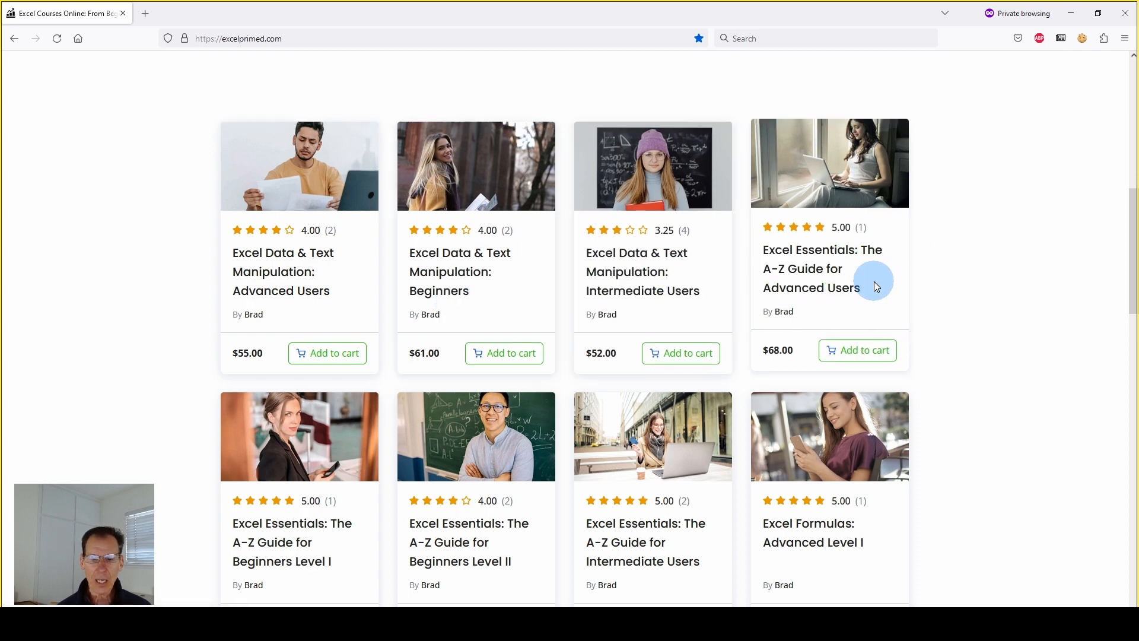
scroll(854, 288, down, 2)
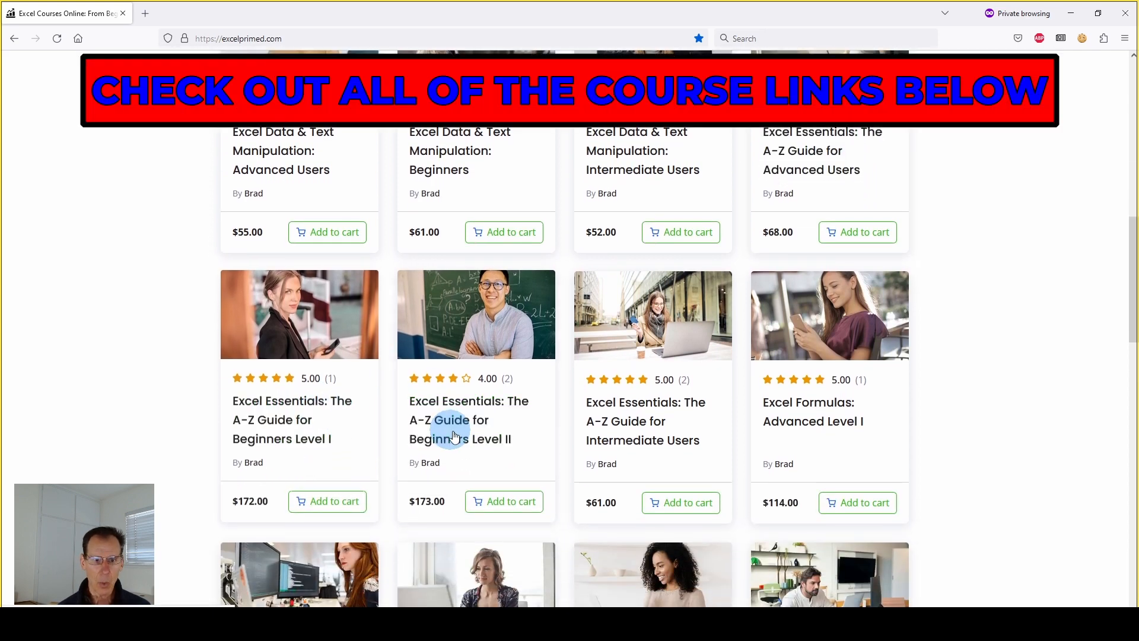
scroll(883, 349, down, 1)
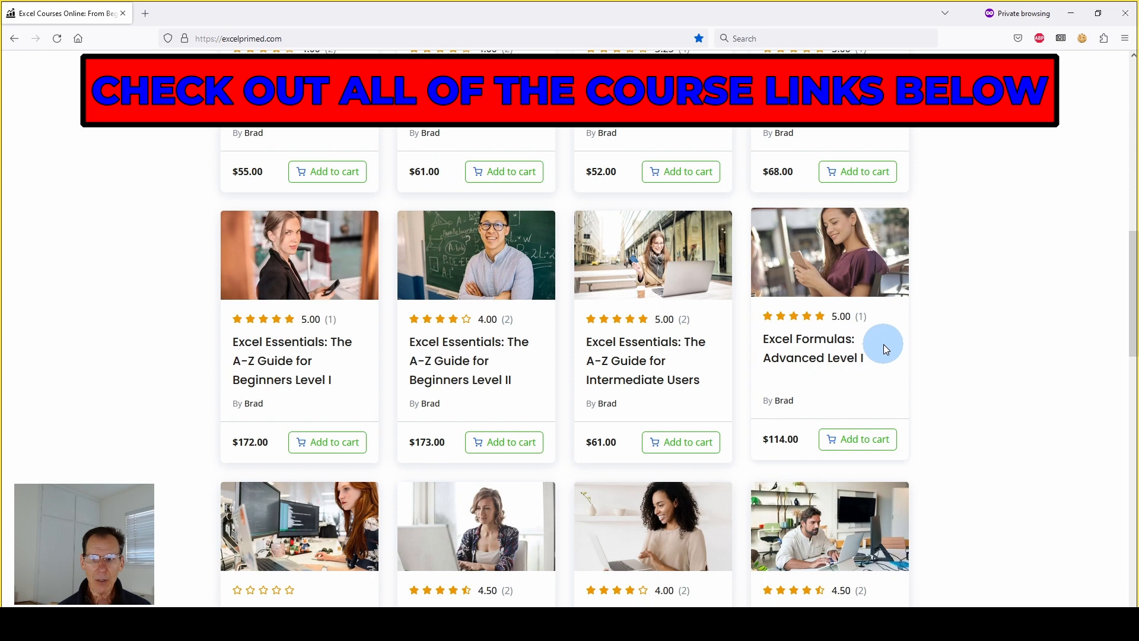
scroll(883, 344, down, 1)
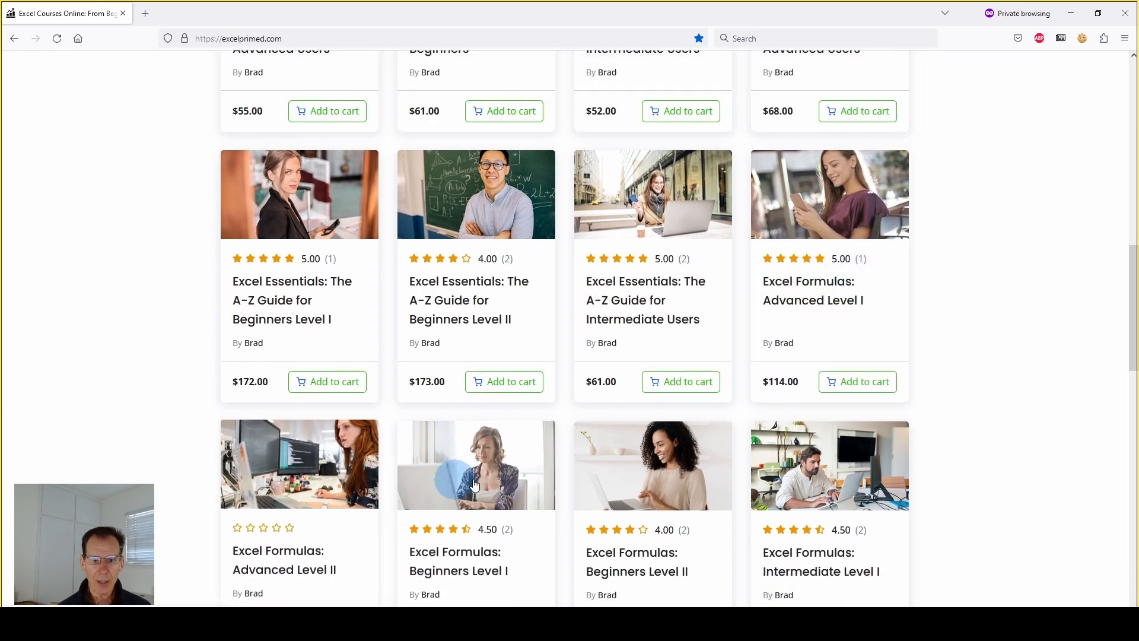
scroll(474, 485, down, 1)
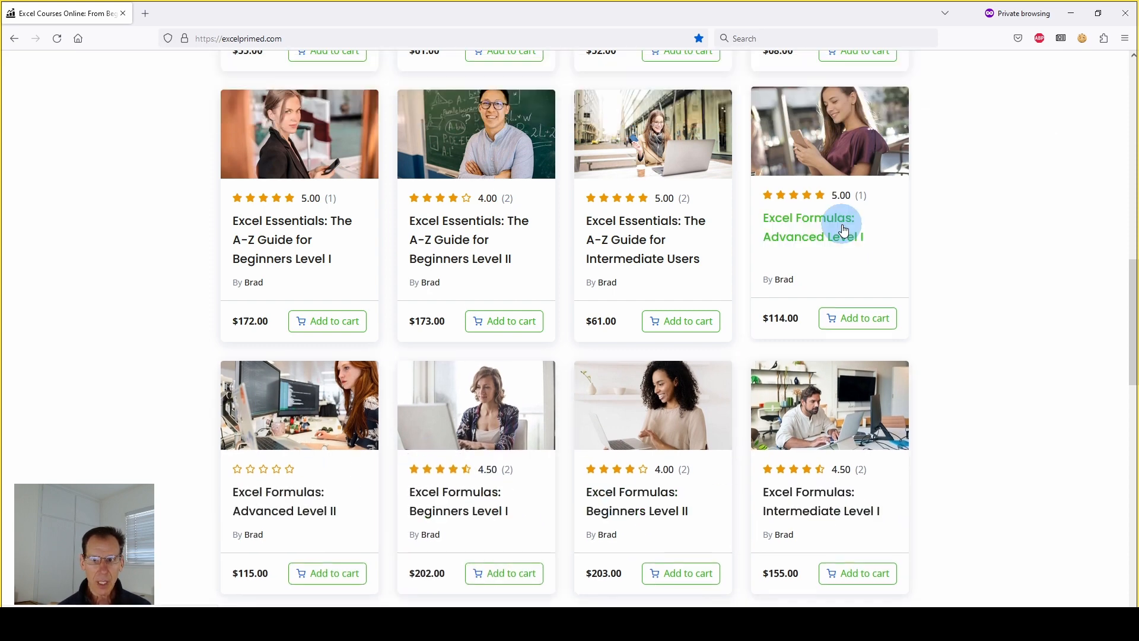
scroll(262, 534, down, 4)
scroll(480, 271, up, 10)
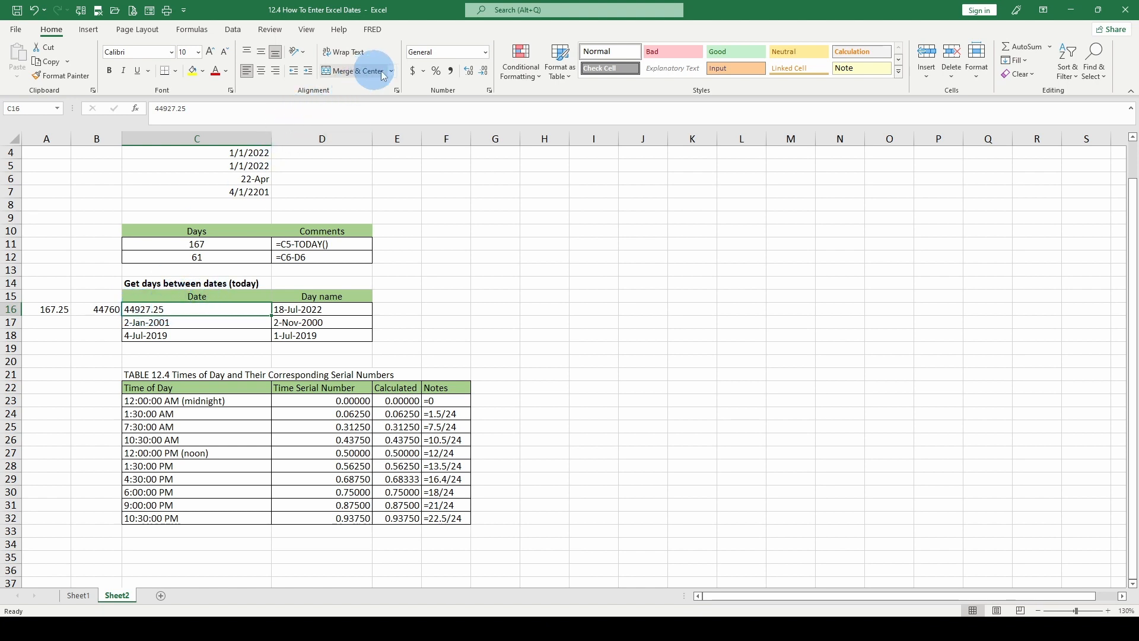
Apply the custom format [$-en-US]dddd, mmmm d, yyyy h:mm:ss to the date serial number in cell C16
click(485, 53)
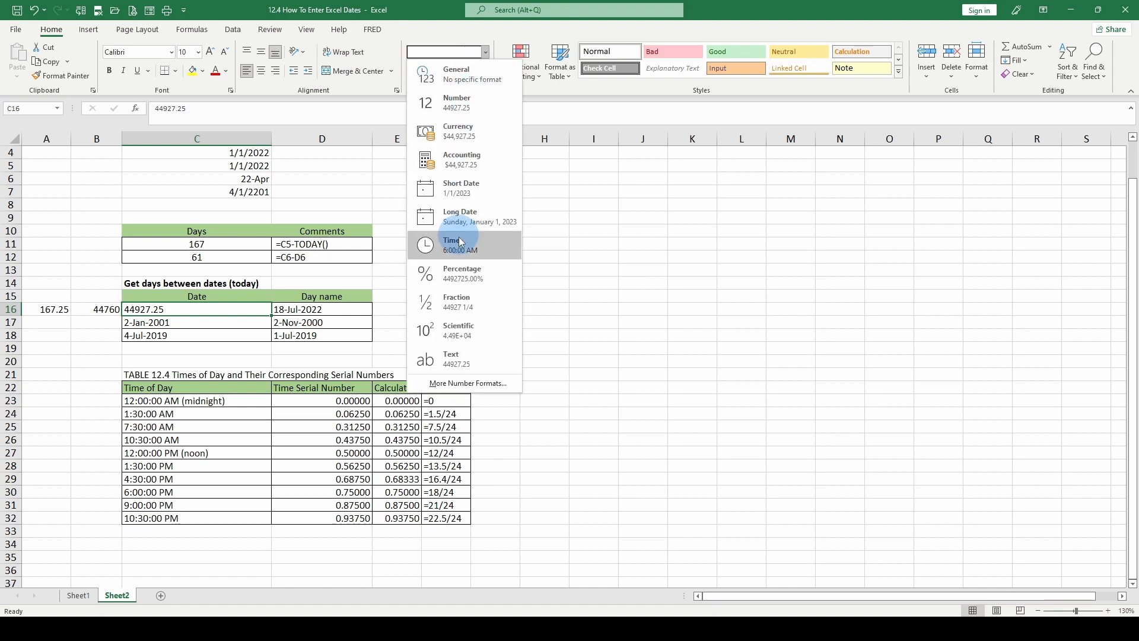
click(484, 52)
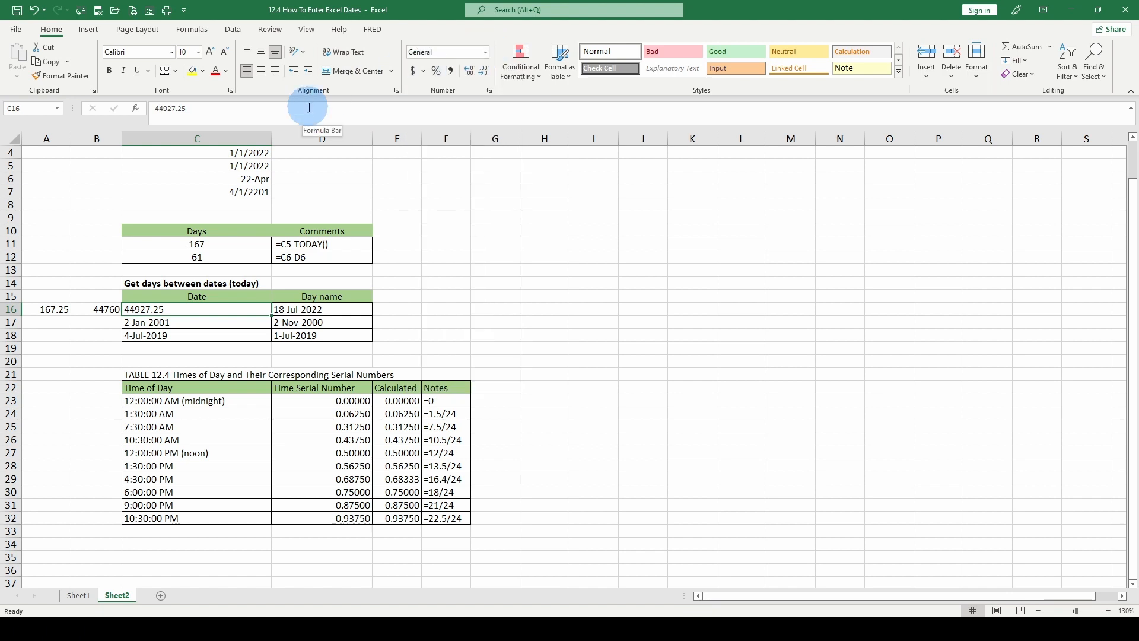
key(ctrl+1)
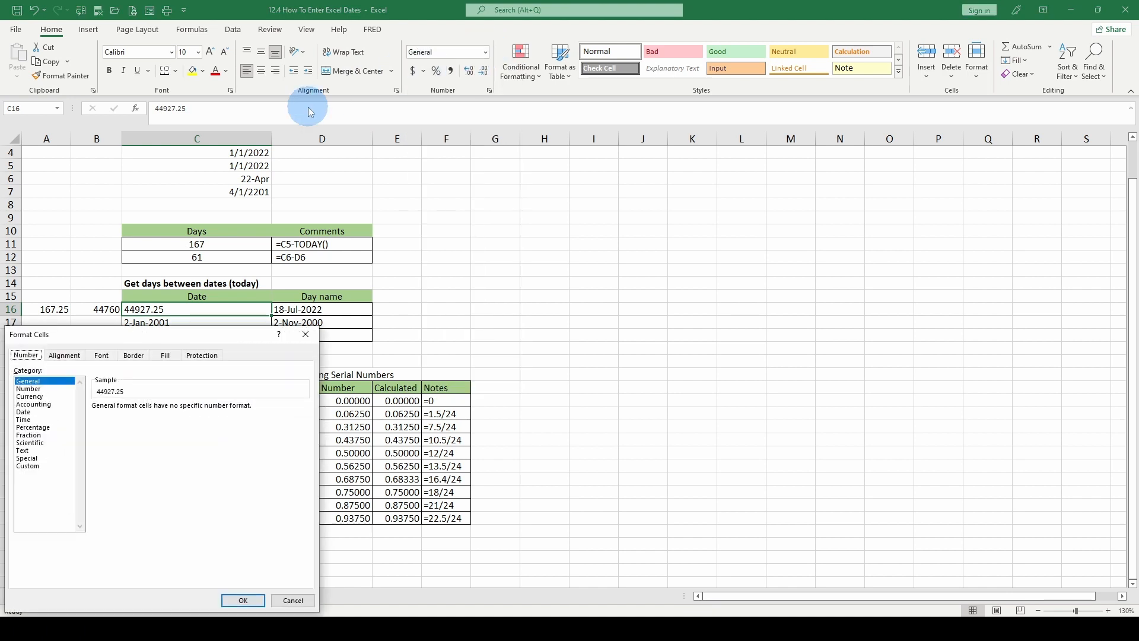
click(29, 466)
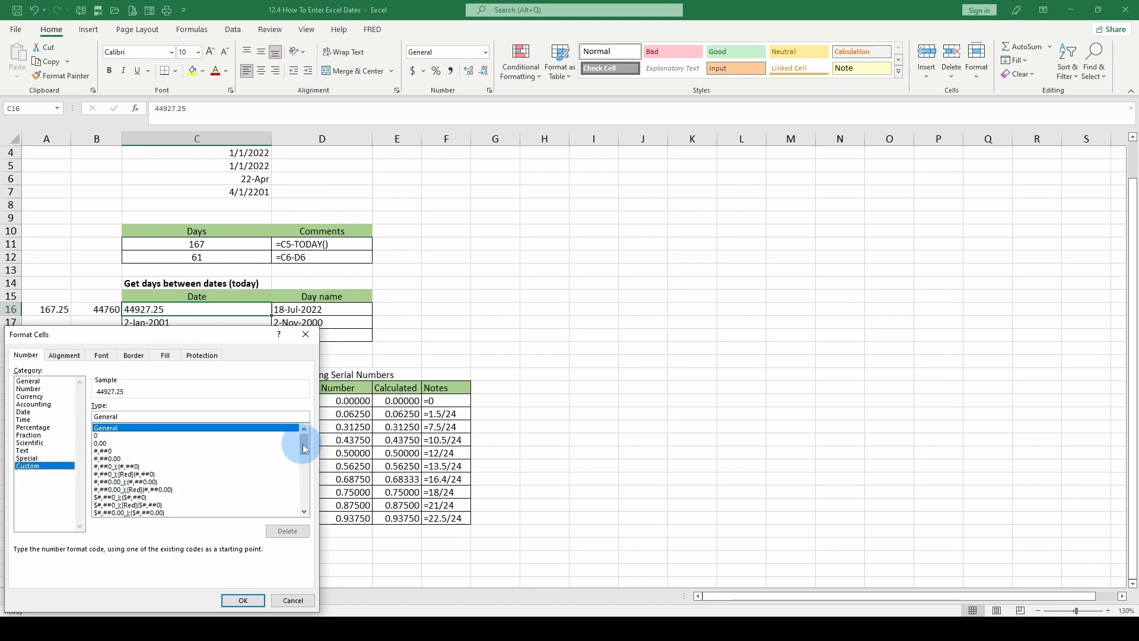
drag(303, 451, 302, 496)
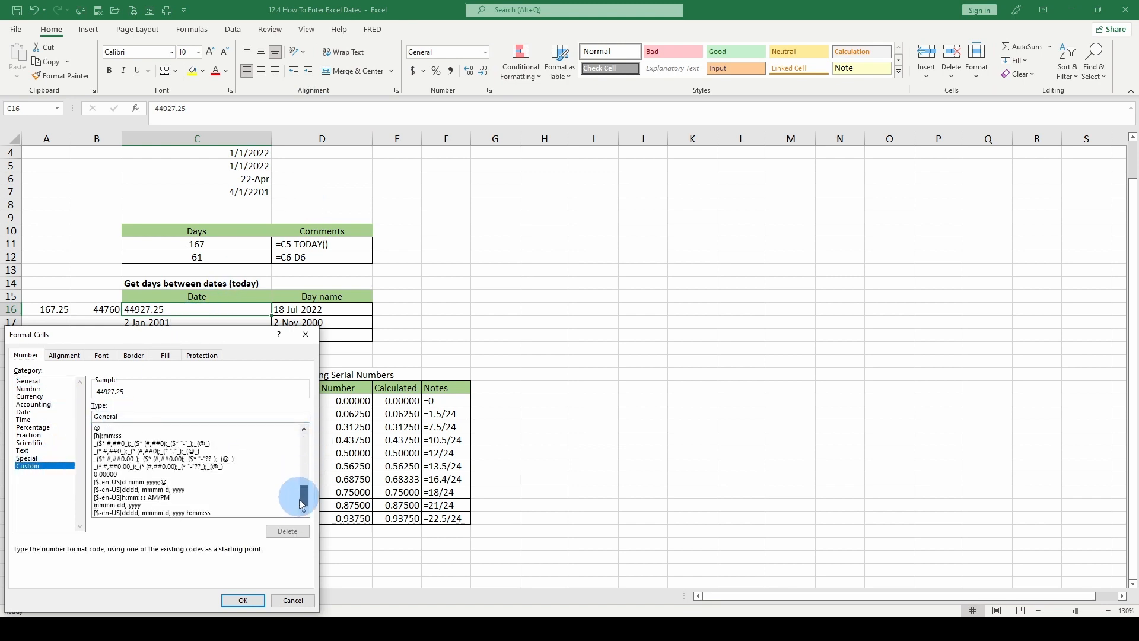
click(151, 513)
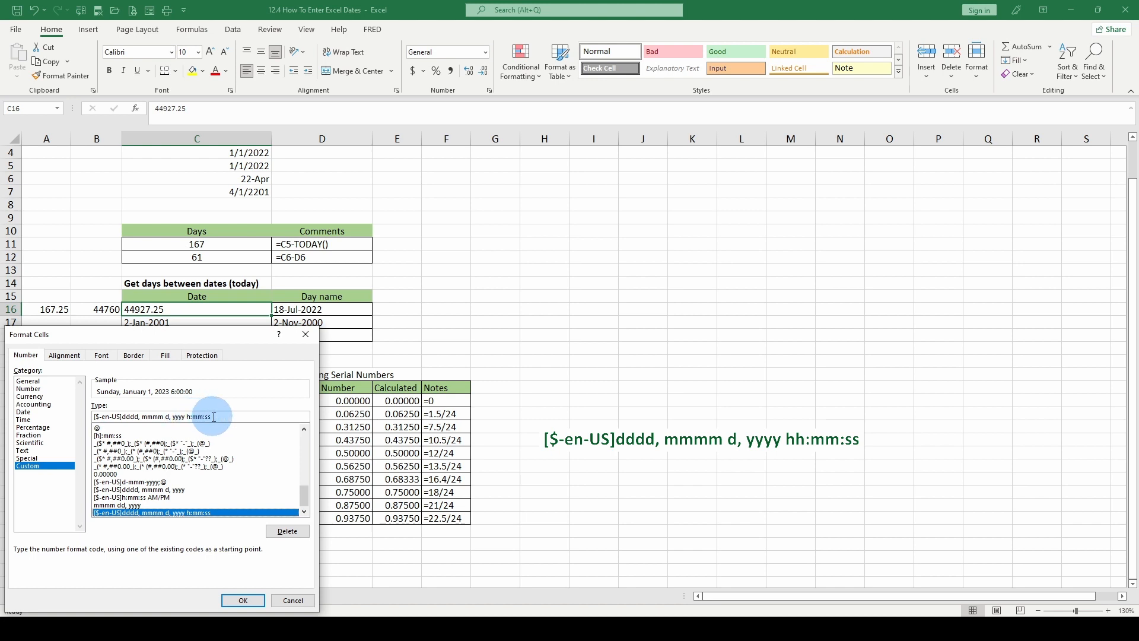
click(242, 600)
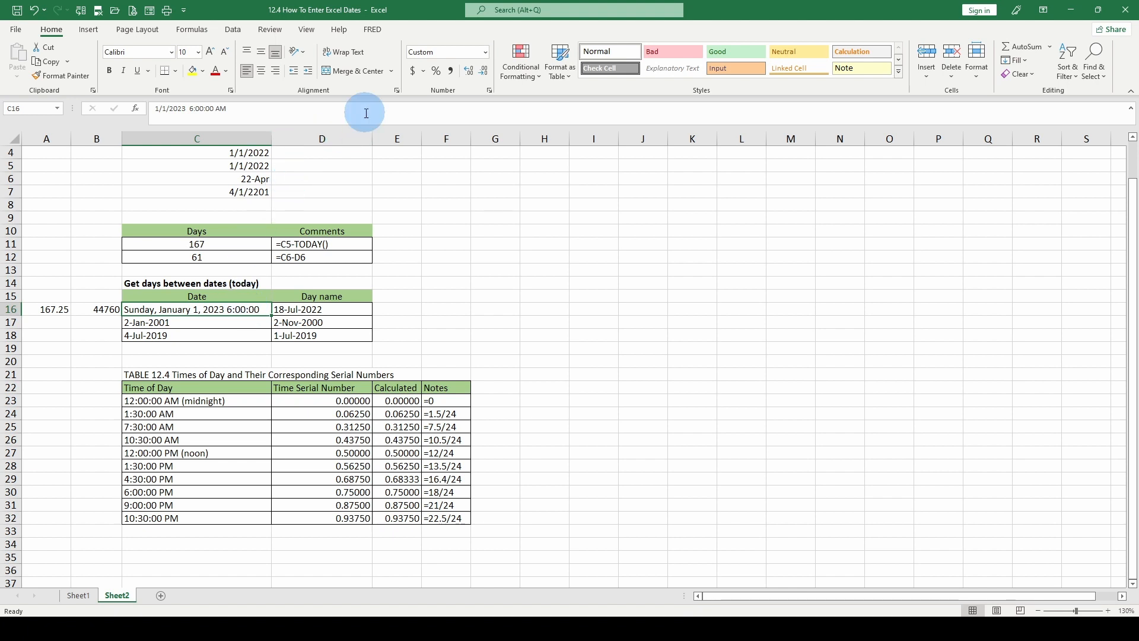
Return cell C16 to the General format and change its serial number to 44927.599999
click(485, 52)
click(457, 73)
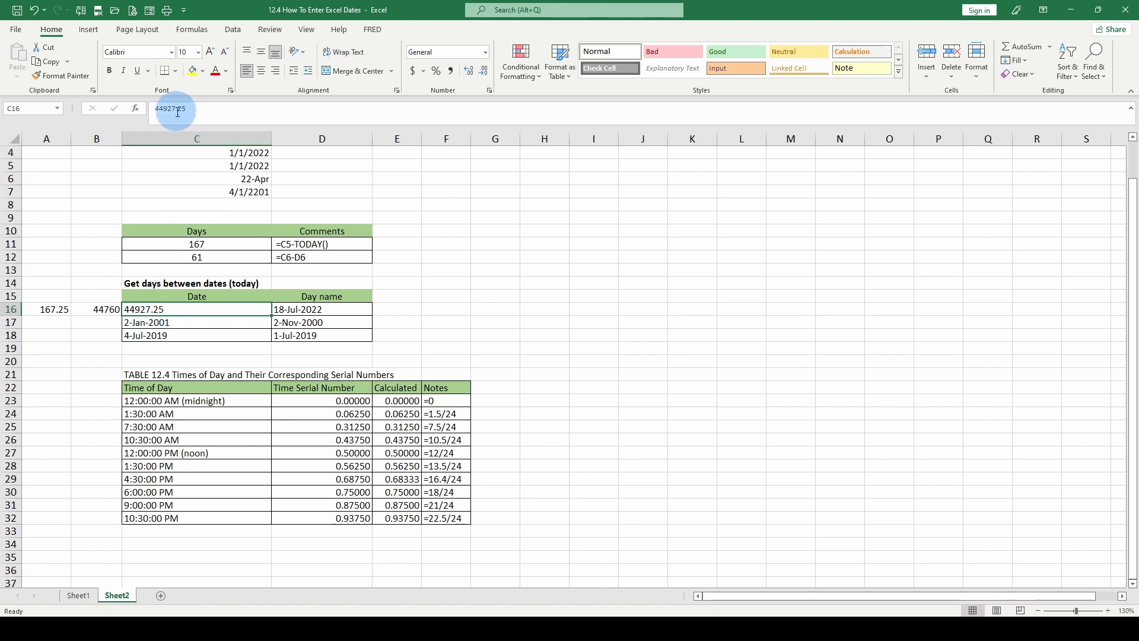
drag(177, 108, 196, 108)
text(599999)
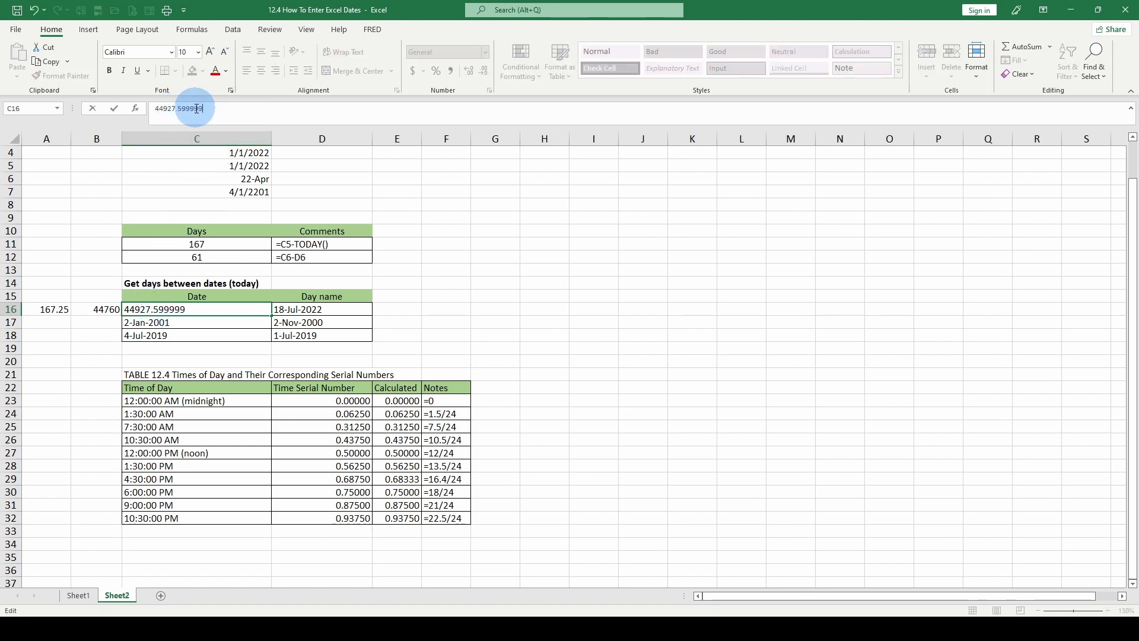
key(Return)
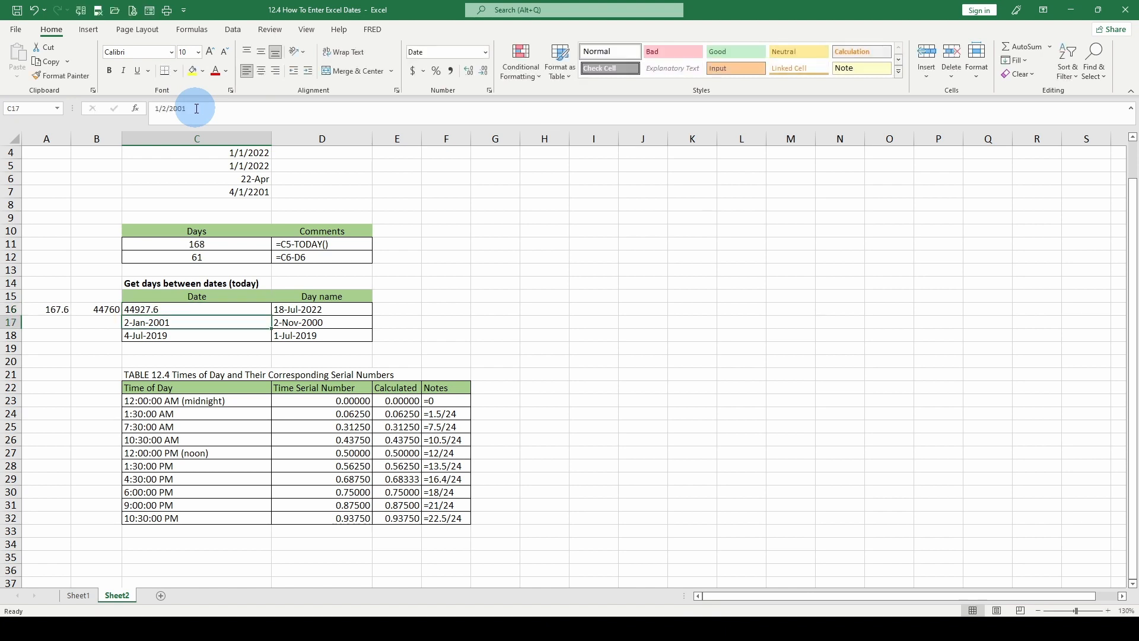
Apply the custom format [$-en-US]dddd, mmmm d, yyyy hh:mm:ss to cell C16 so it displays two-digit hours
click(160, 309)
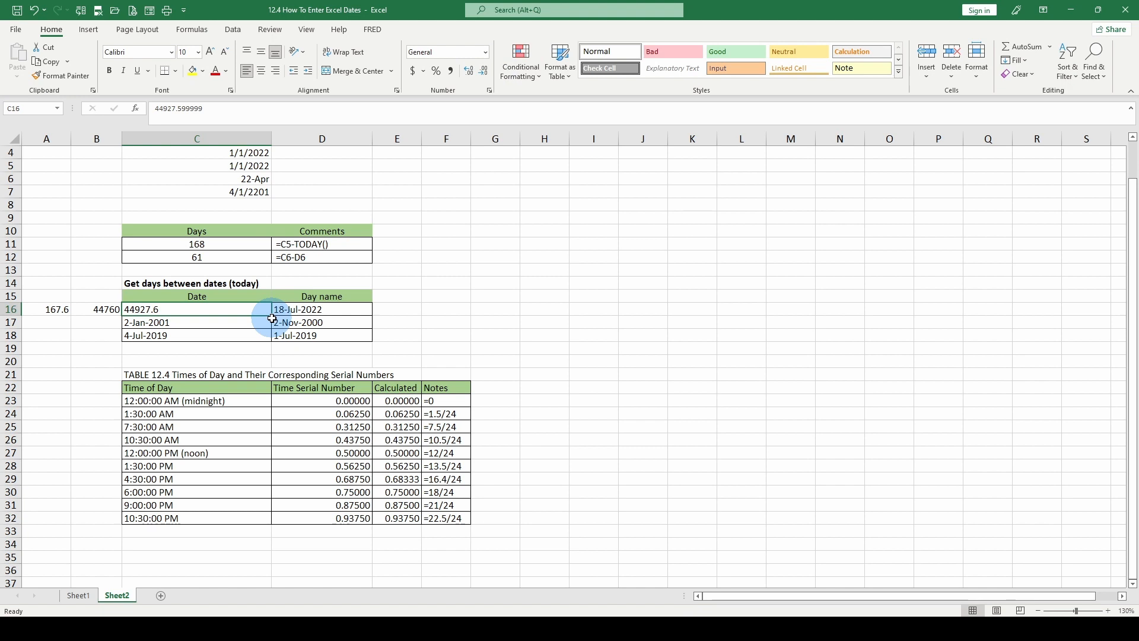
click(485, 53)
click(485, 55)
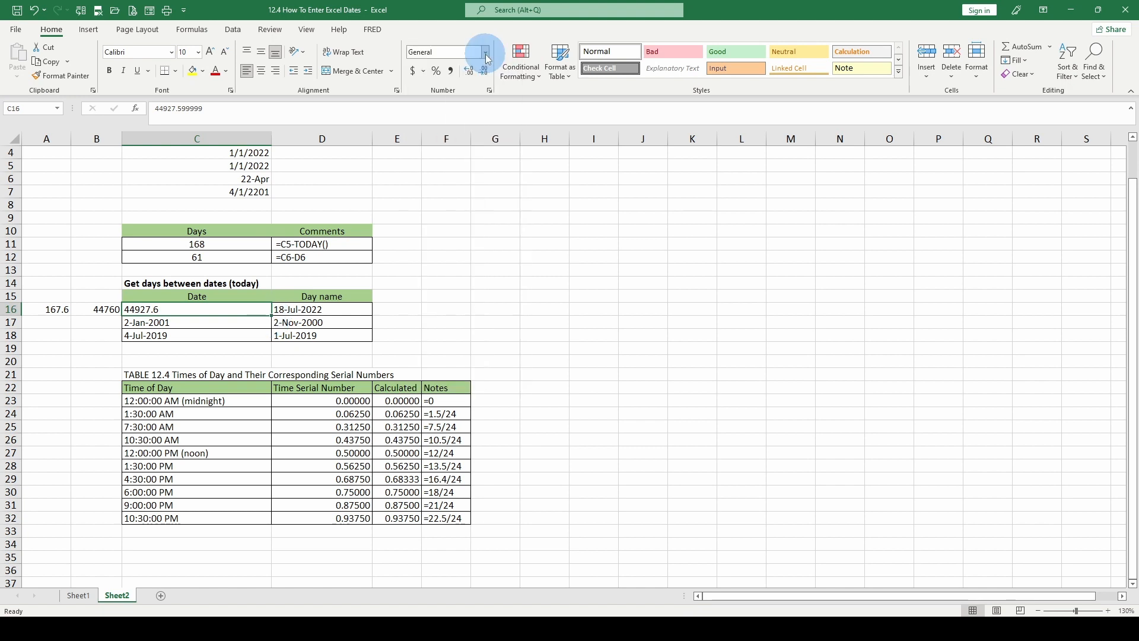
key(ctrl+1)
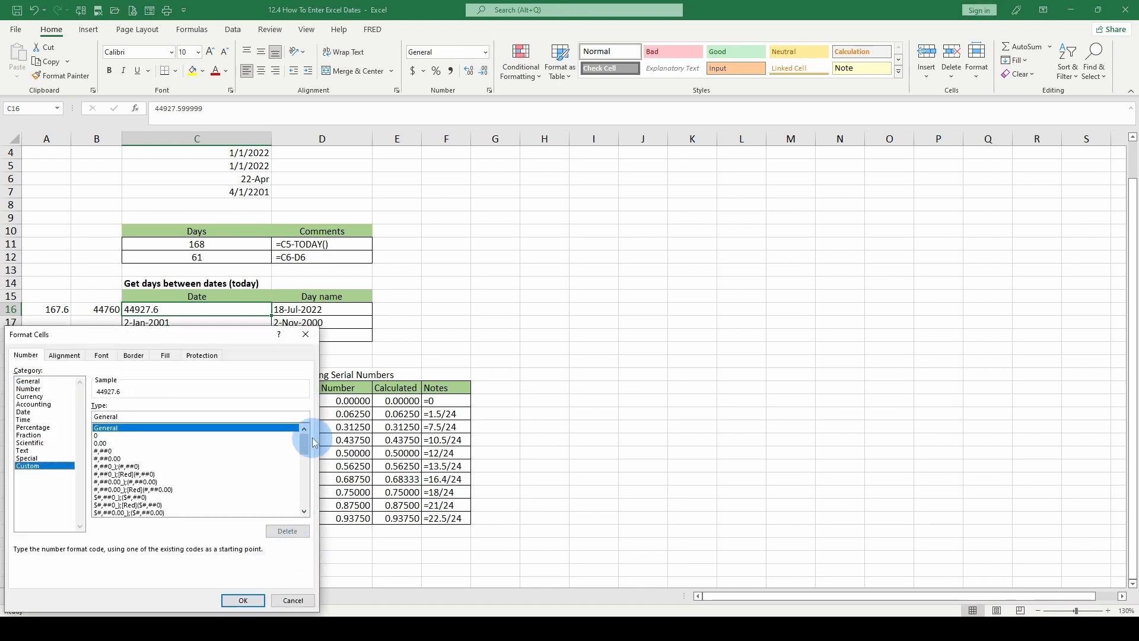
drag(308, 446, 306, 501)
click(193, 512)
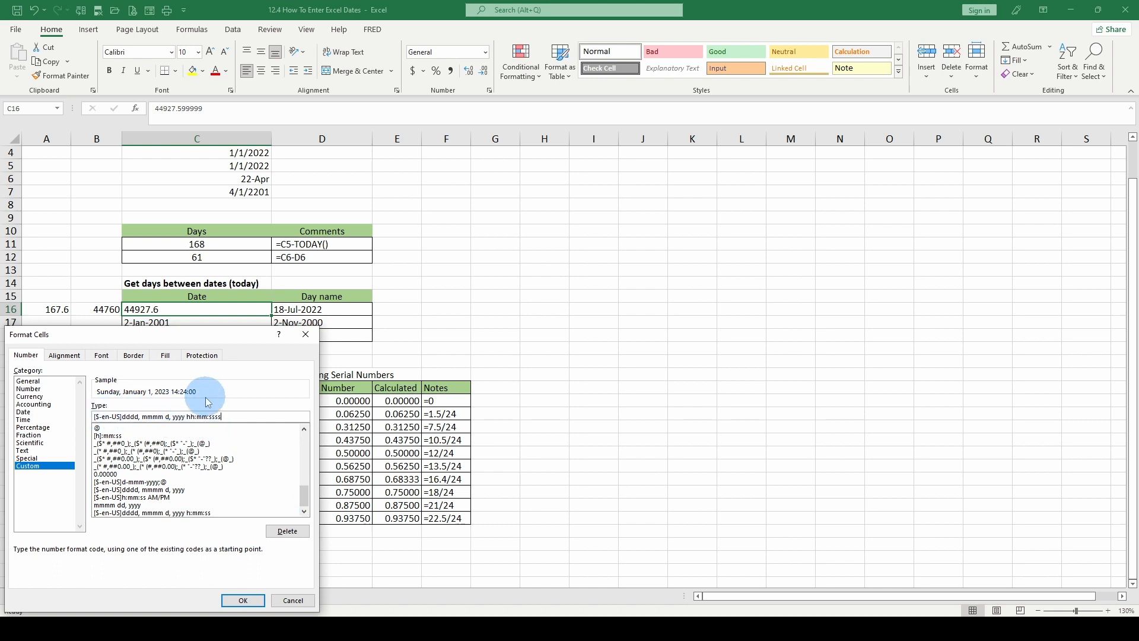
click(242, 600)
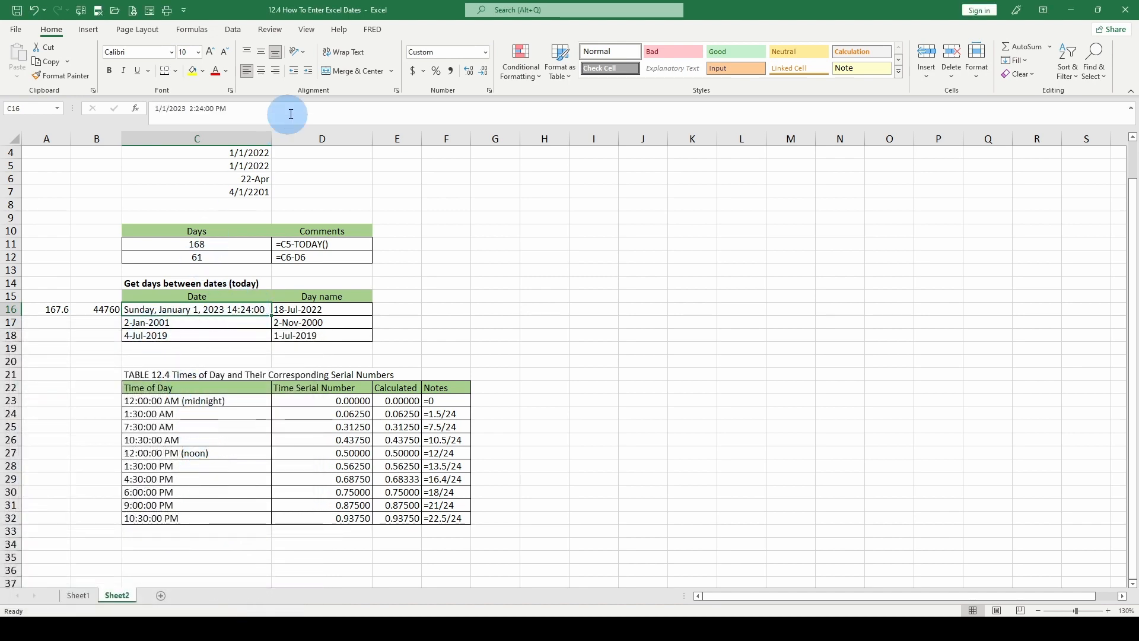
Switch cell C16 back to the General format and edit its serial number to 44927.999999
click(485, 55)
click(456, 74)
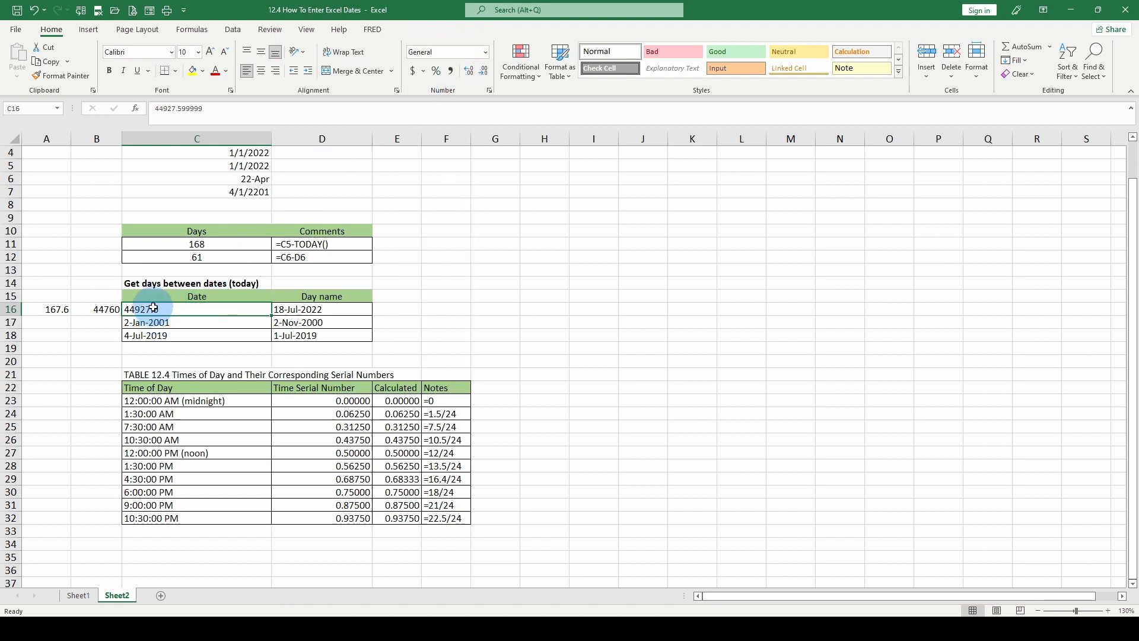
drag(177, 109, 183, 109)
text(9)
key(Return)
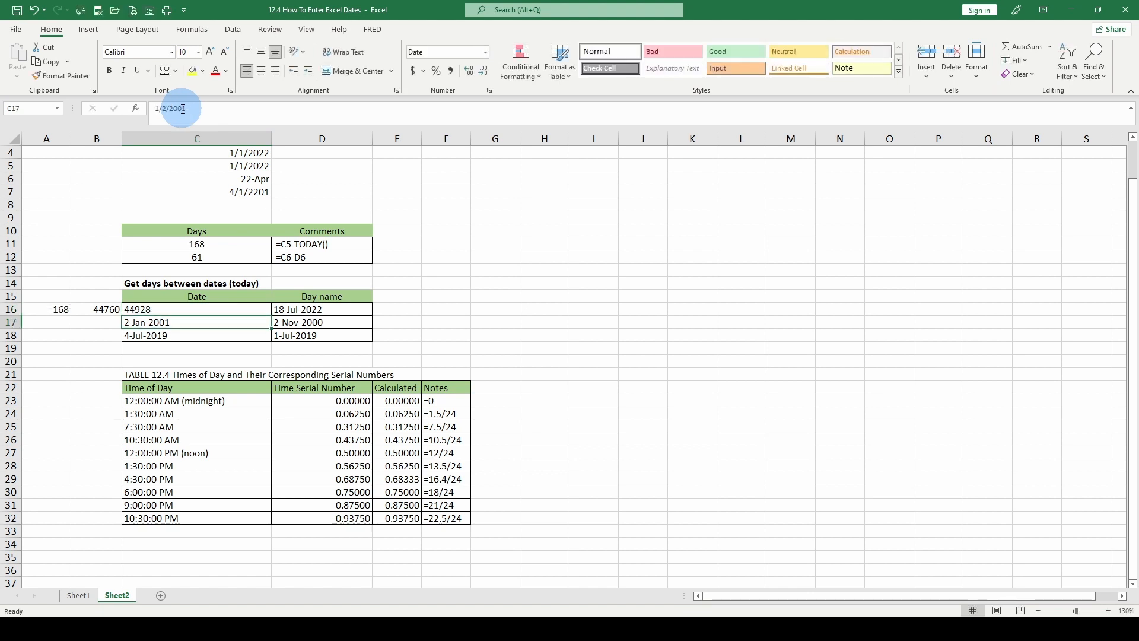
Format cell C16 with the comma style and extend it to six decimal places
key(Up)
click(454, 70)
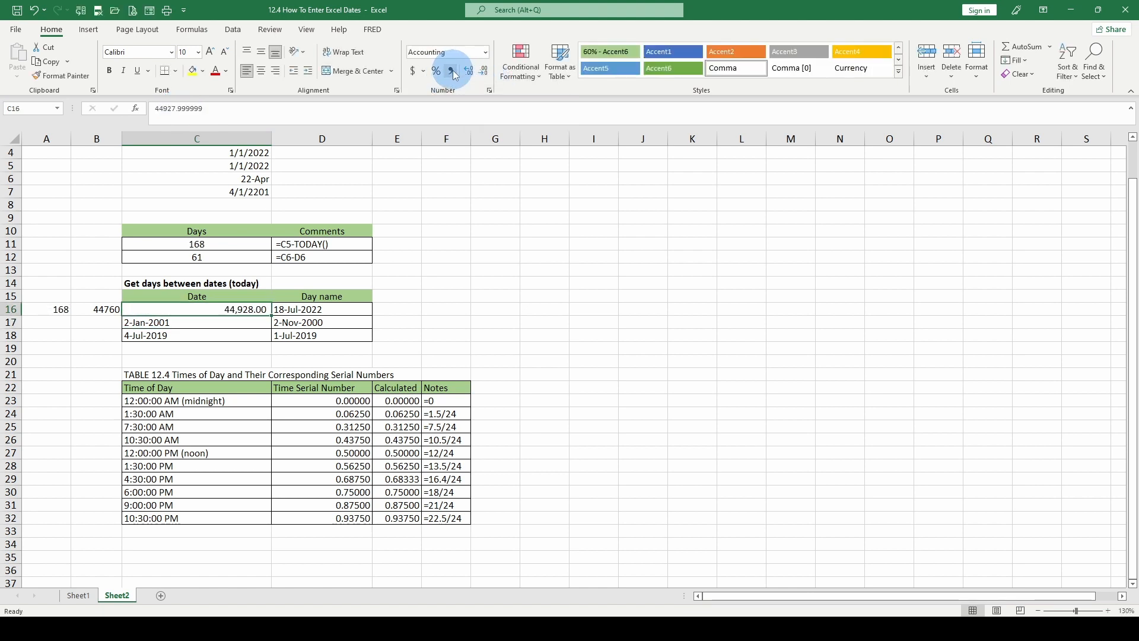
click(469, 70)
click(469, 70)
click(468, 70)
click(468, 70)
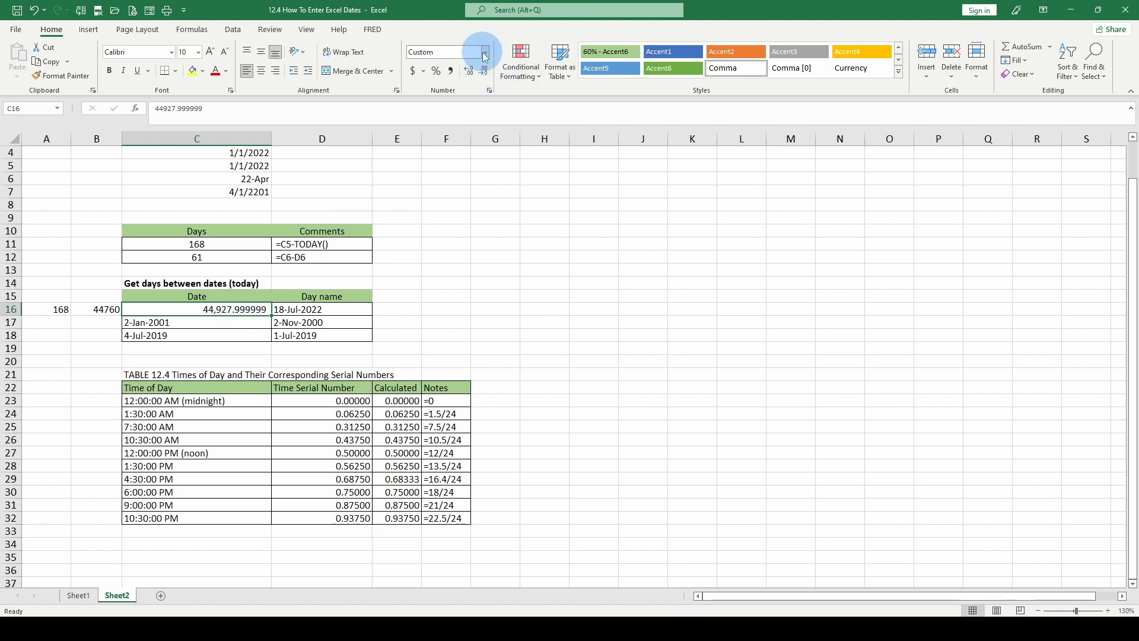
Reapply the custom format [$-en-US]dddd, mmmm d, yyyy hh:mm:ss to the serial number in cell C16
click(489, 90)
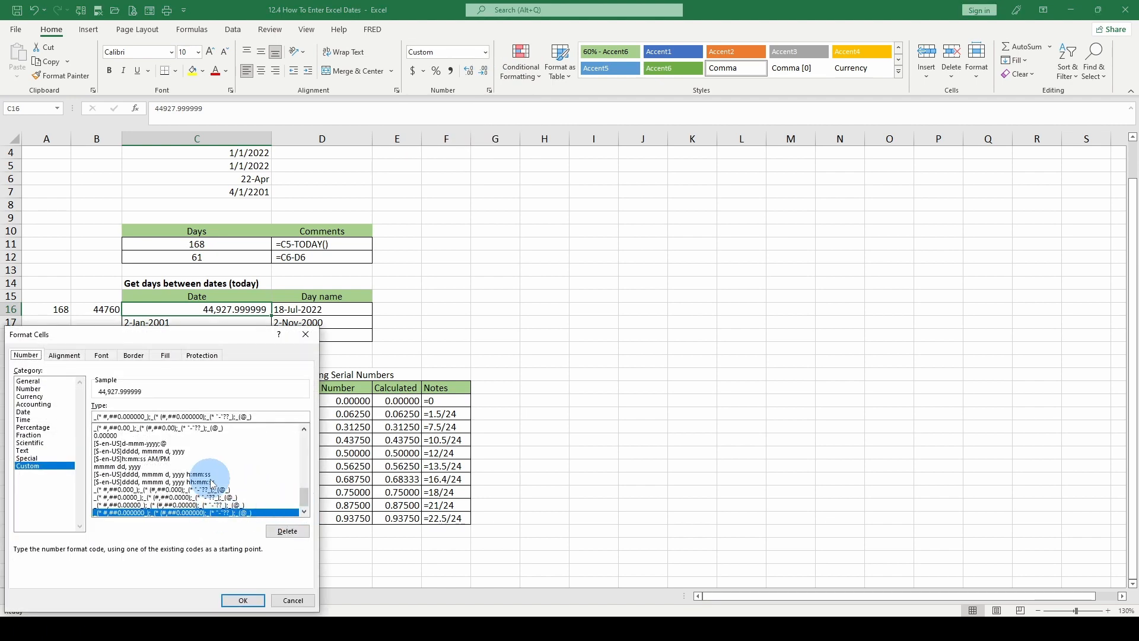
click(166, 481)
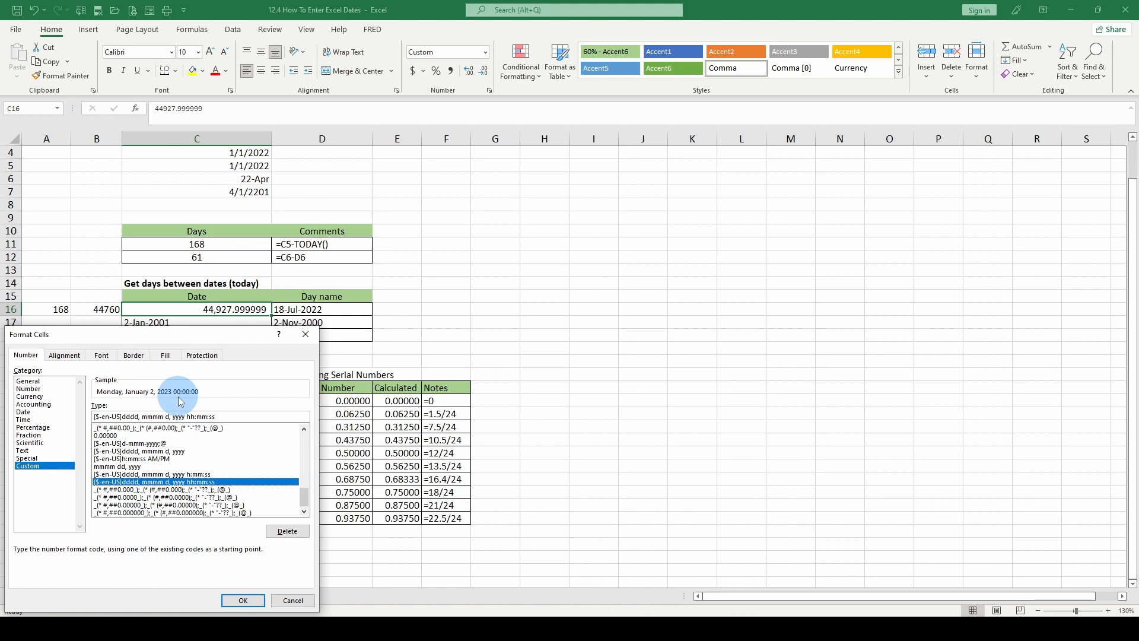
key(Return)
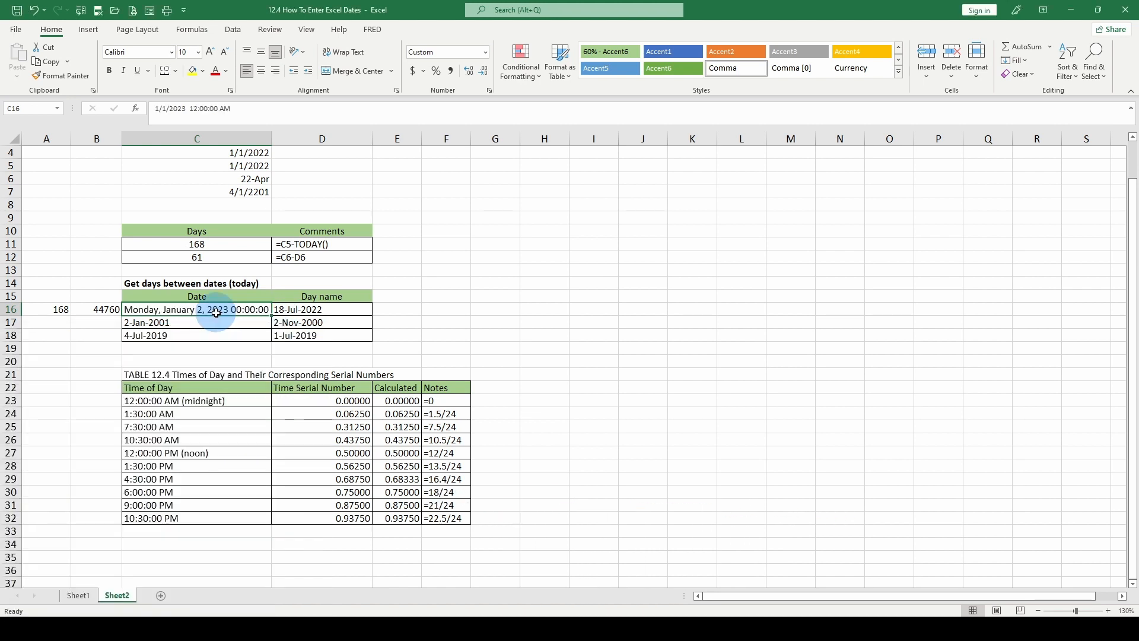
Reset cell C16 to the General format and change its serial number to 44927.98
click(485, 52)
click(446, 80)
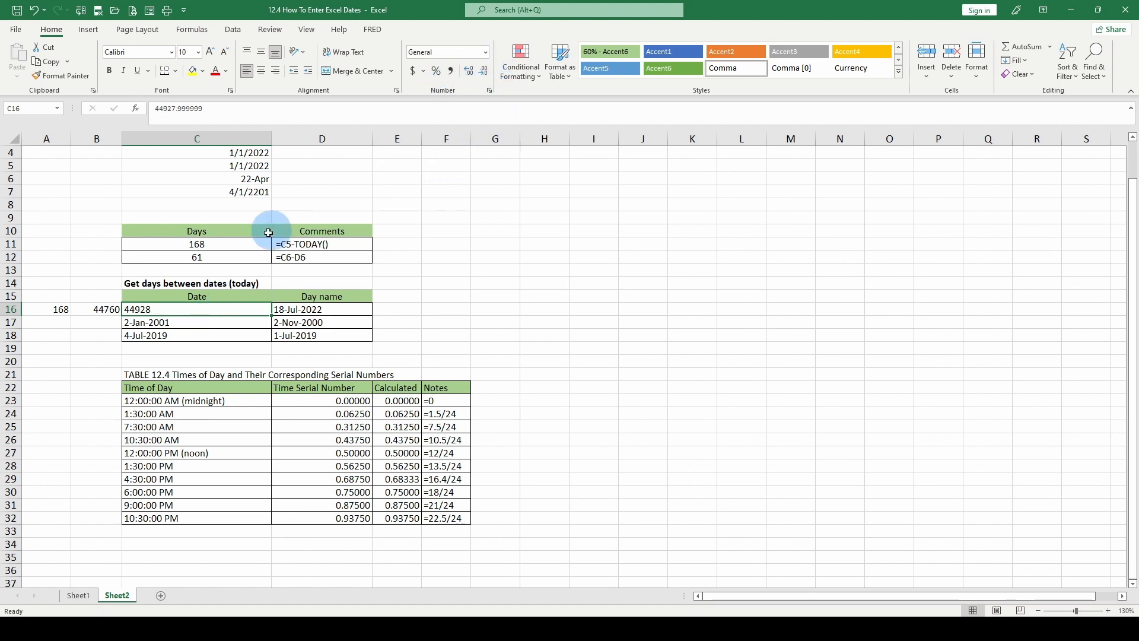
drag(181, 106, 233, 109)
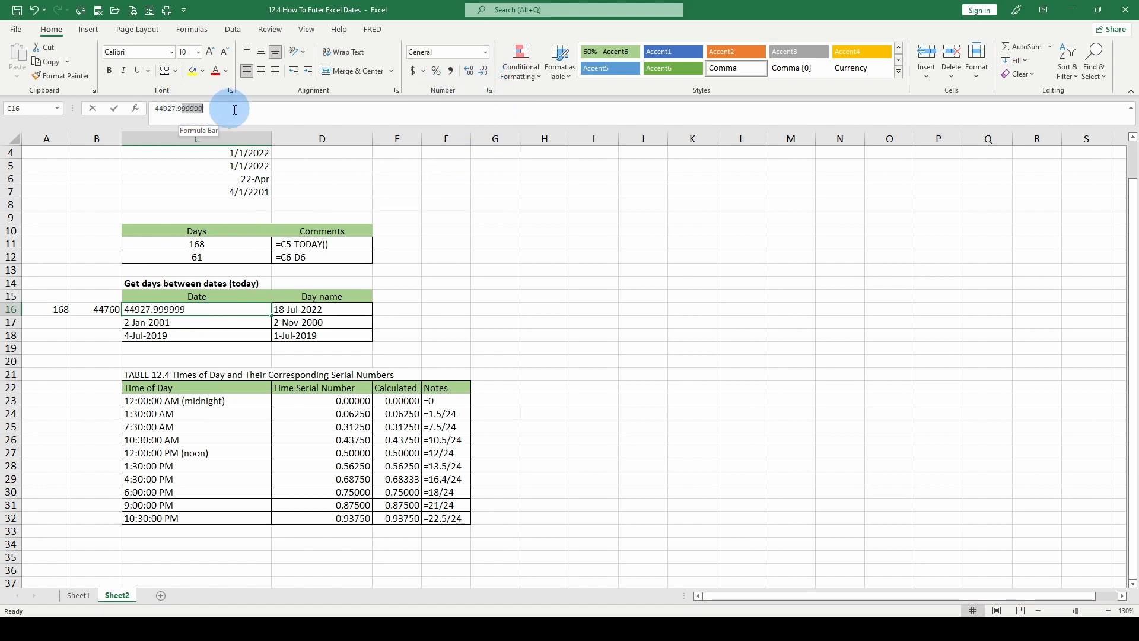
text(8)
key(Return)
key(Up)
click(486, 52)
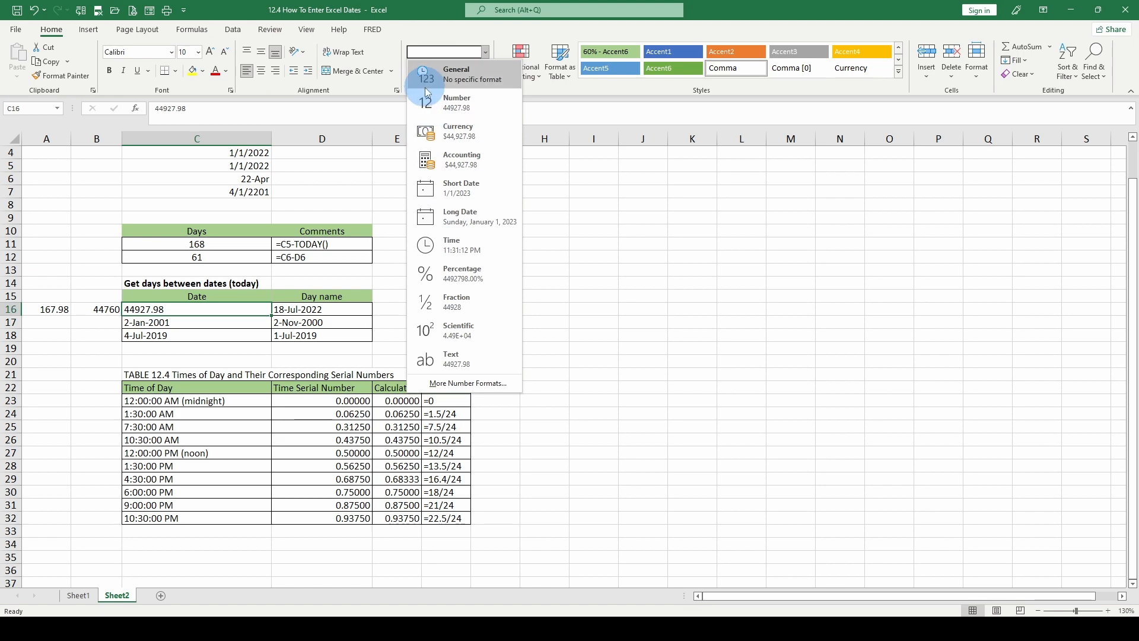
click(427, 90)
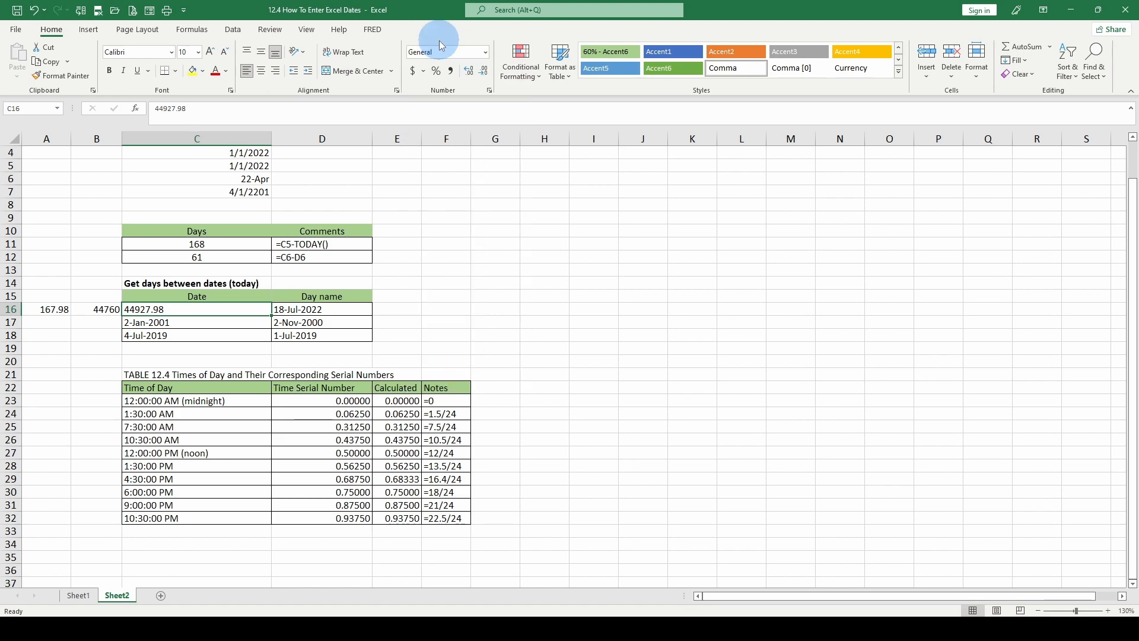
Display the serial number in cell C16 with the custom format [$-en-US]dddd, mmmm d, yyyy hh:mm:ss
key(ctrl+1)
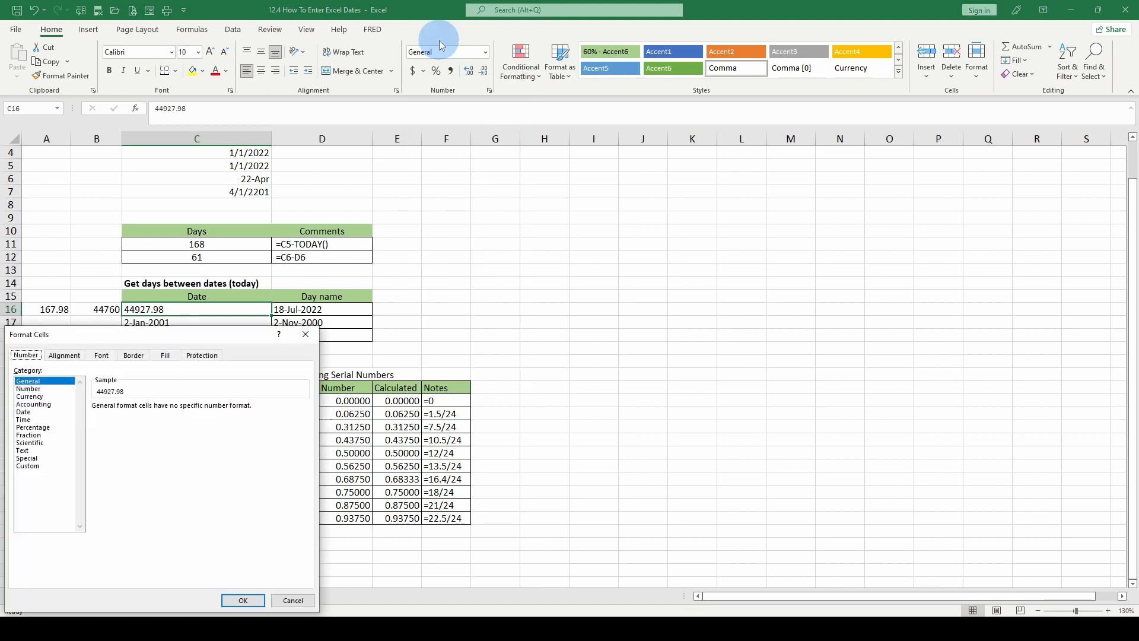
click(28, 466)
click(238, 600)
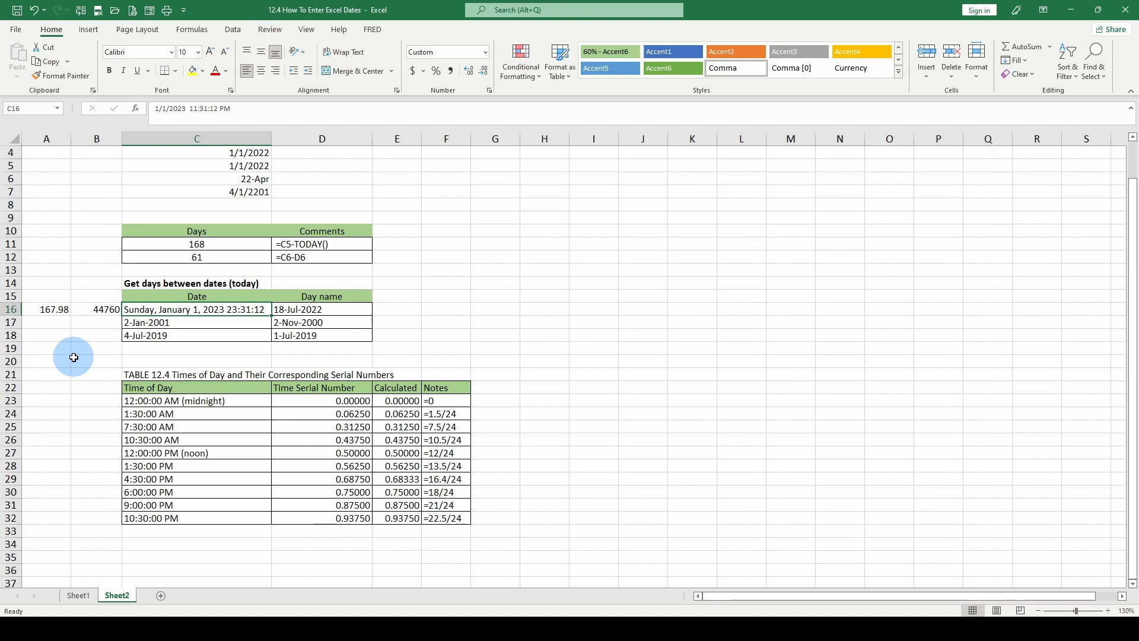
Examine Table 12.4, comparing the times of day with their serial numbers and calculated fractions of 24 hours
click(156, 375)
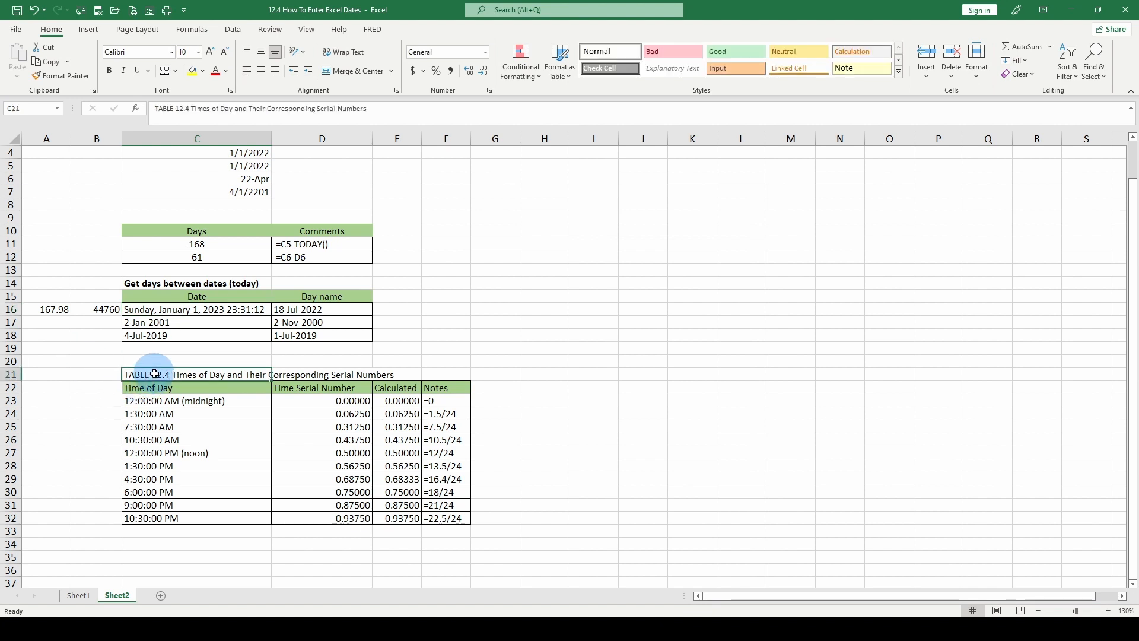
click(146, 404)
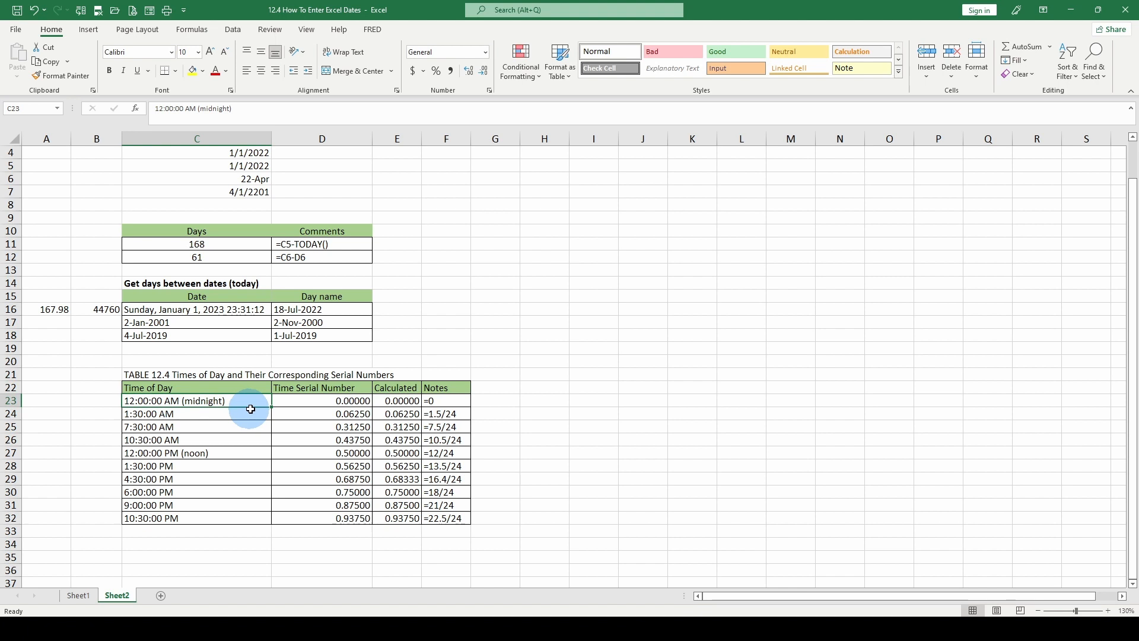
click(296, 402)
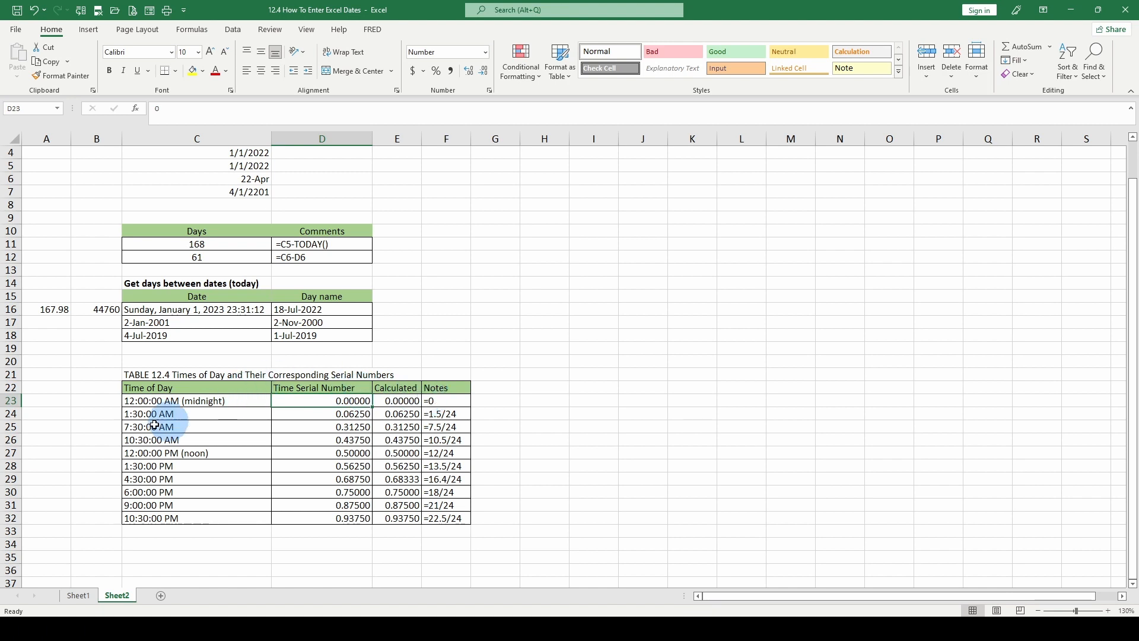
click(337, 415)
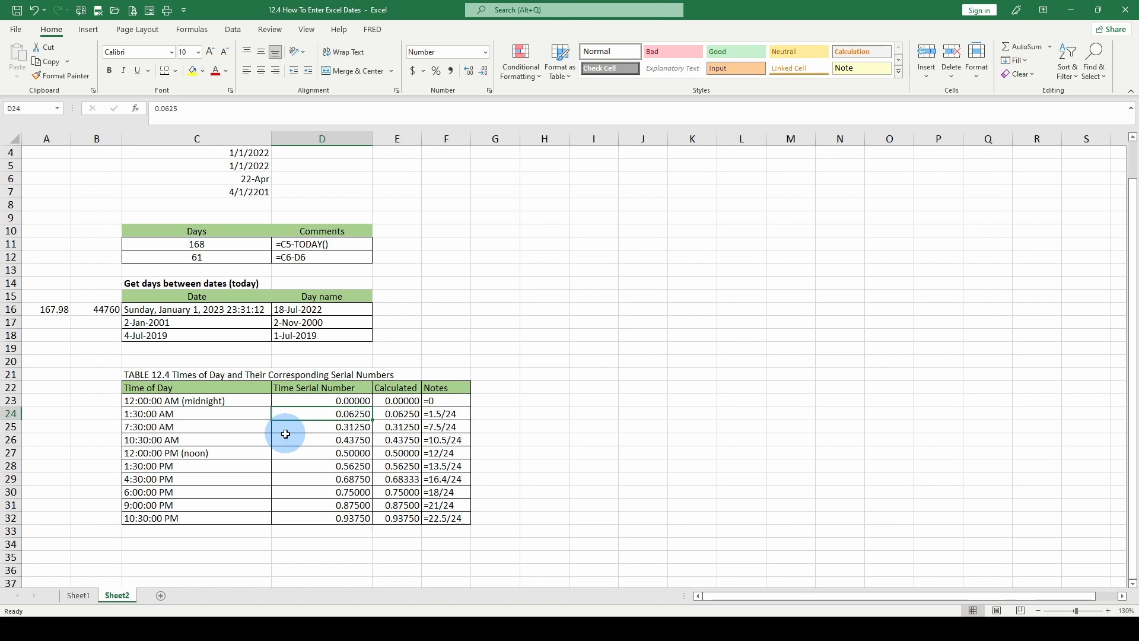
click(398, 452)
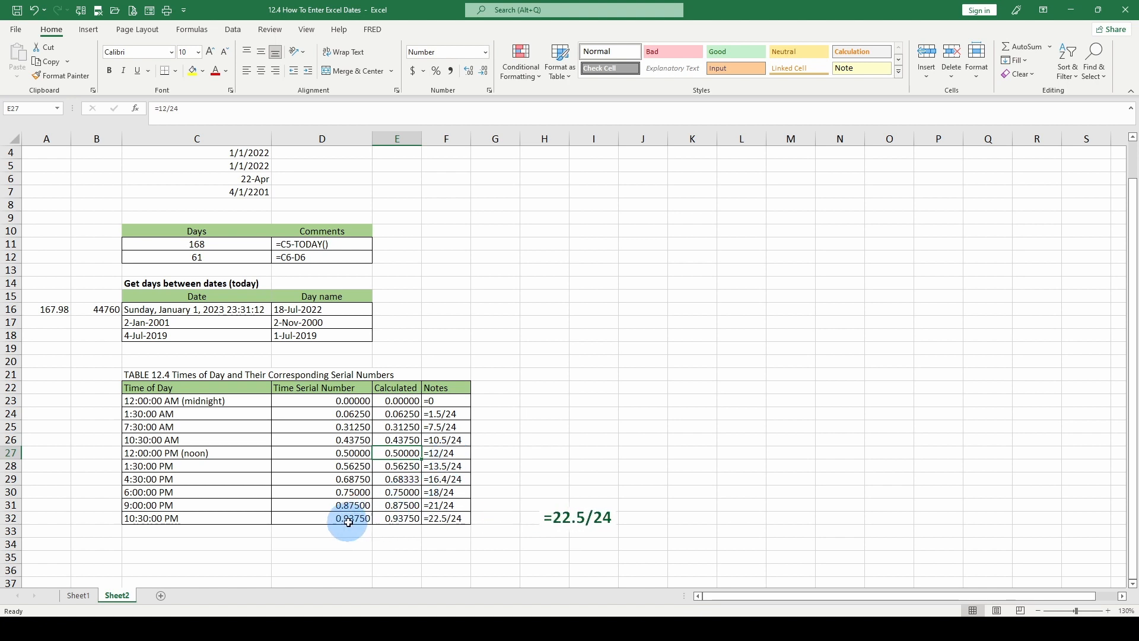
click(350, 440)
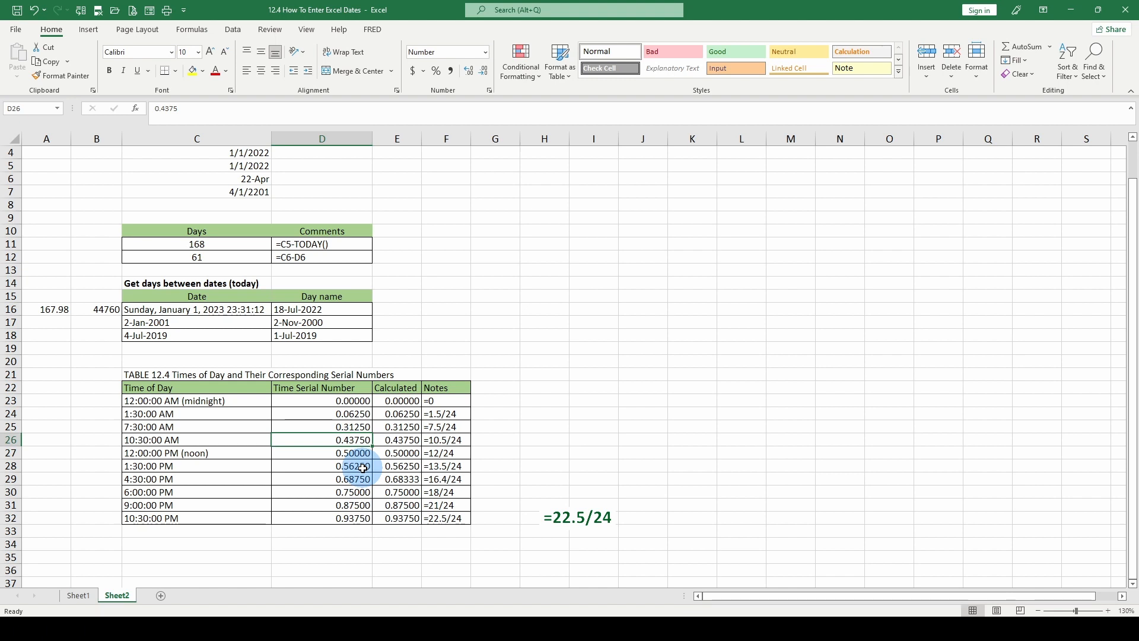
Go through the entries of the Time Serial Number column, then inspect the formula note in cell F28
click(321, 492)
key(Up)
key(Up)
key(Up)
key(Up)
key(Up)
key(Up)
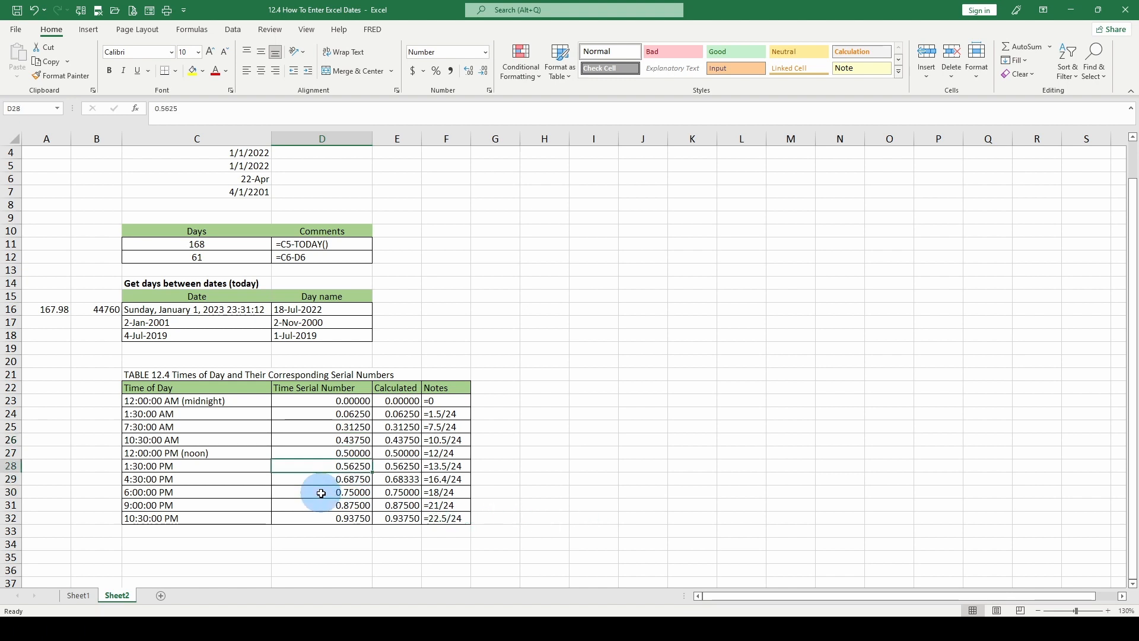
key(Down)
key(Down)
key(Down)
key(Down)
key(Down)
key(Down)
key(Down)
key(Up)
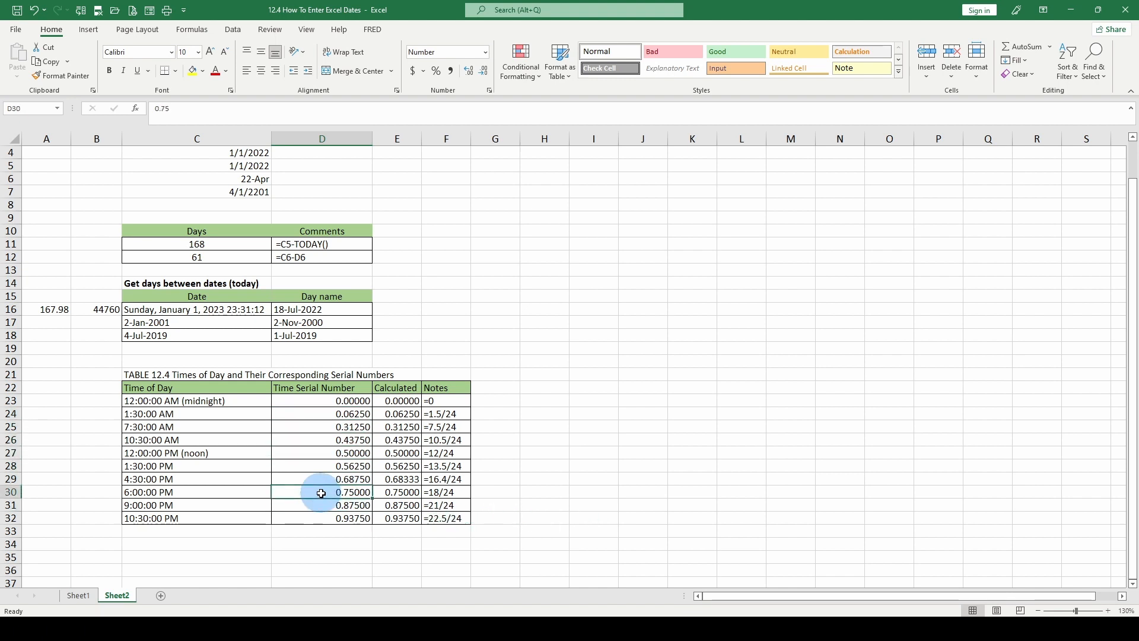
key(Down)
key(Up)
key(Up)
key(Up)
key(Up)
key(Up)
key(Up)
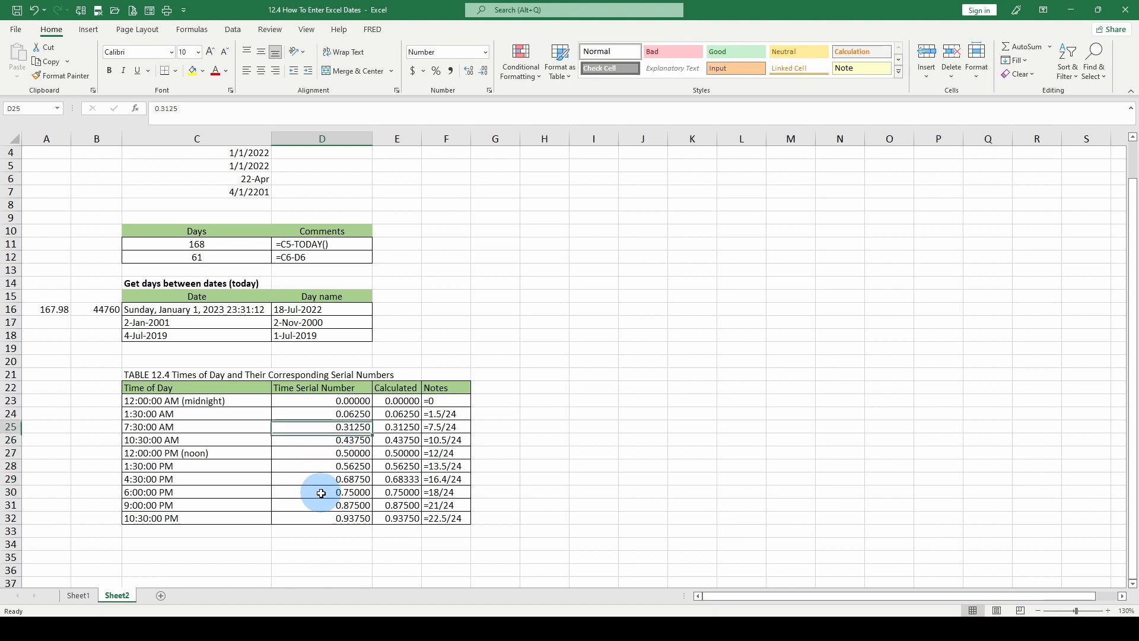
key(Down)
key(Down)
key(Down)
key(Right)
key(Right)
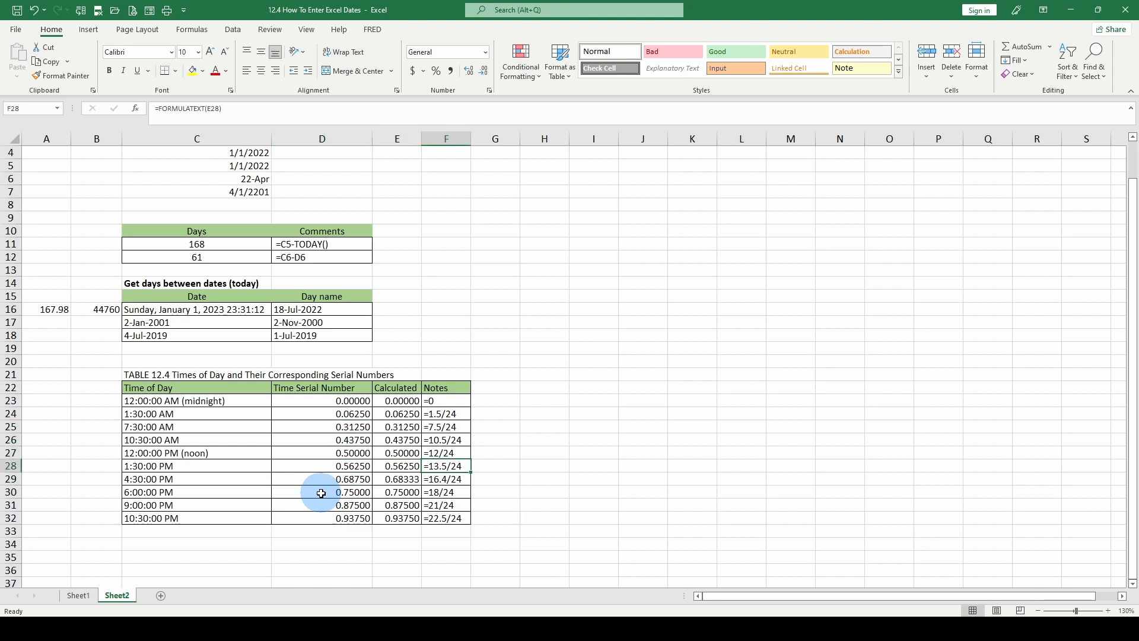